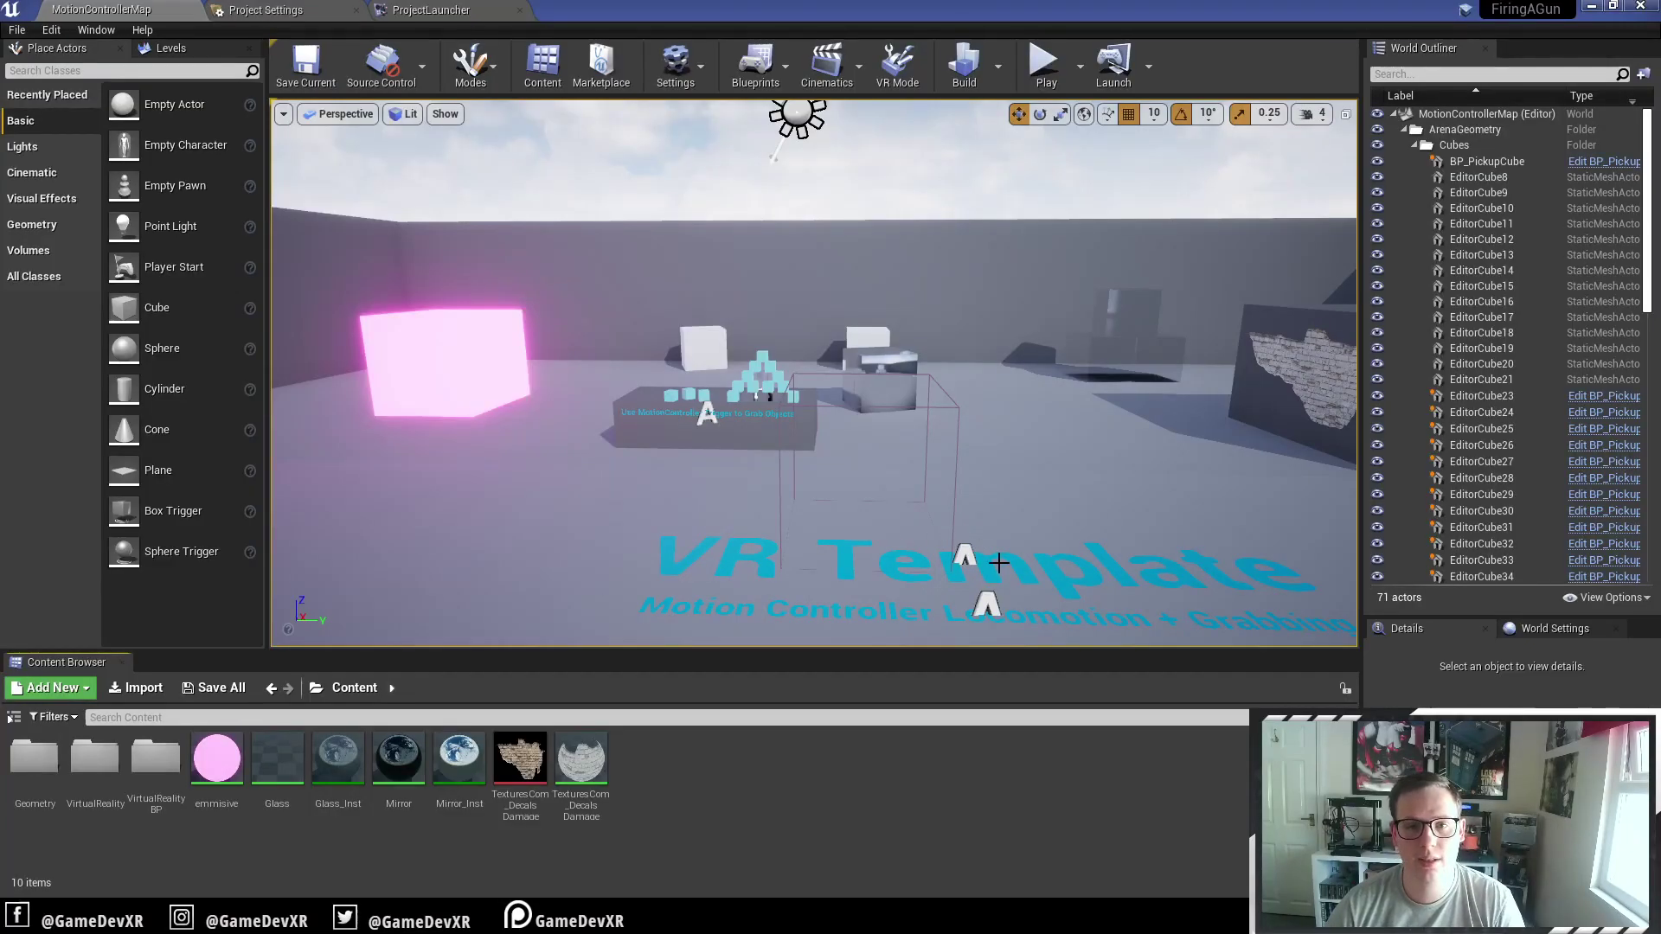
Review the Supported Platforms and Target Hardware project settings, then return to the level editor
{"action": "right_click_drag", "start_coordinate": [871, 452], "coordinate": [1227, 307]}
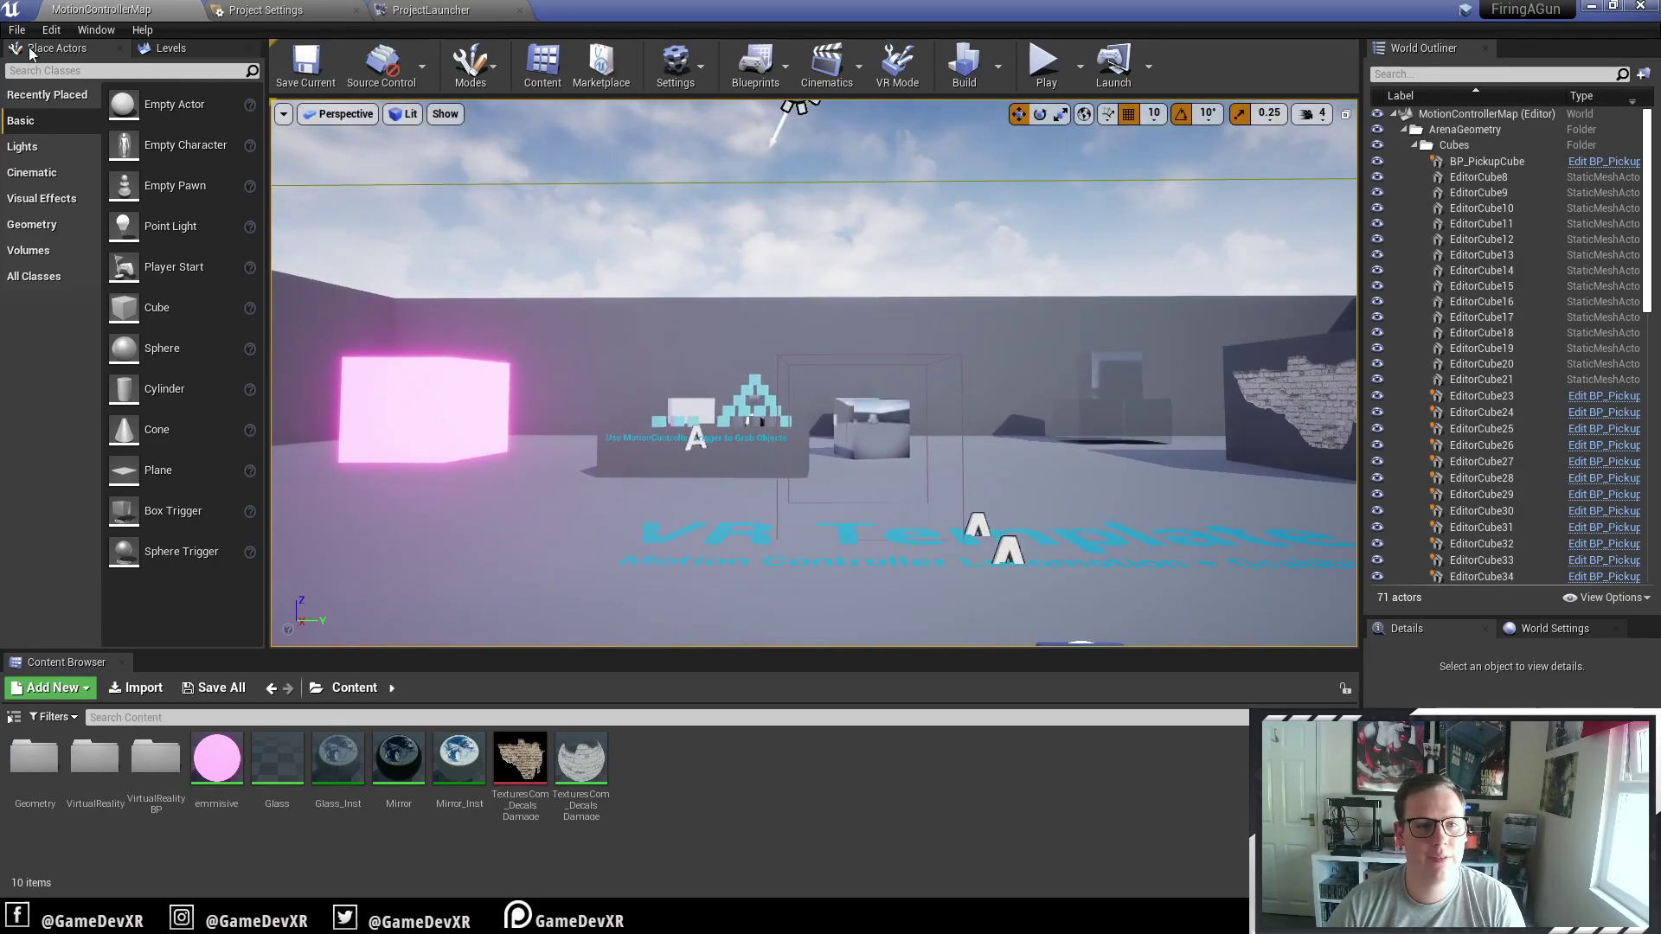
{"action": "left_click", "coordinate": [295, 14]}
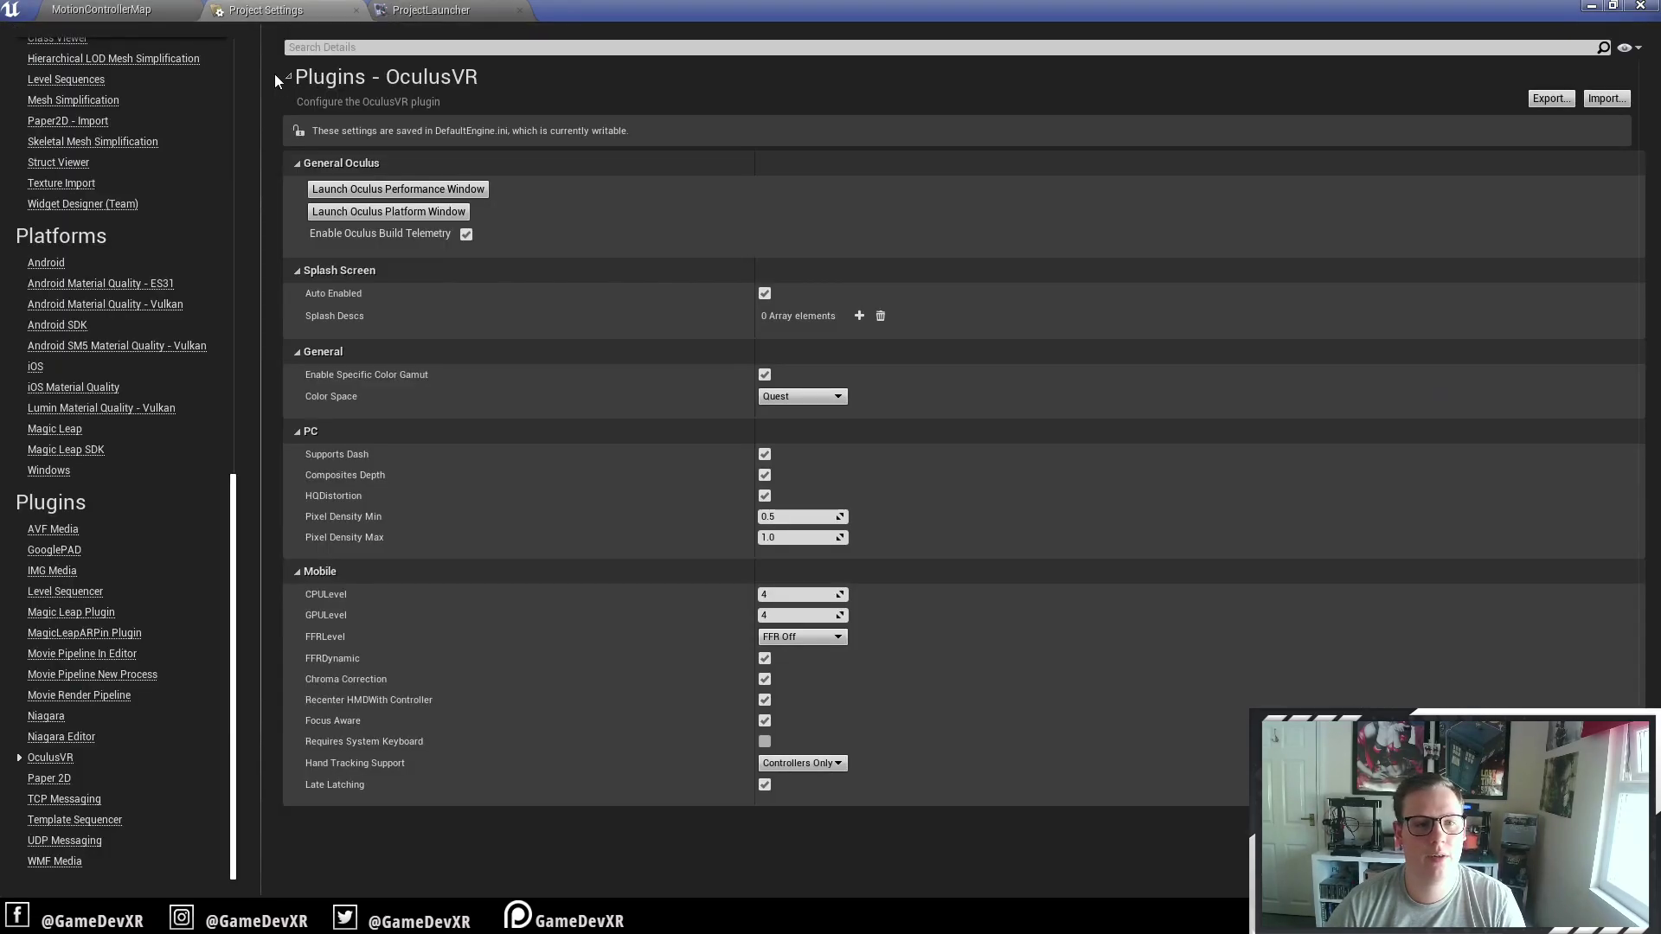
{"action": "scroll", "coordinate": [75, 147], "scroll_direction": "up", "scroll_amount": 15}
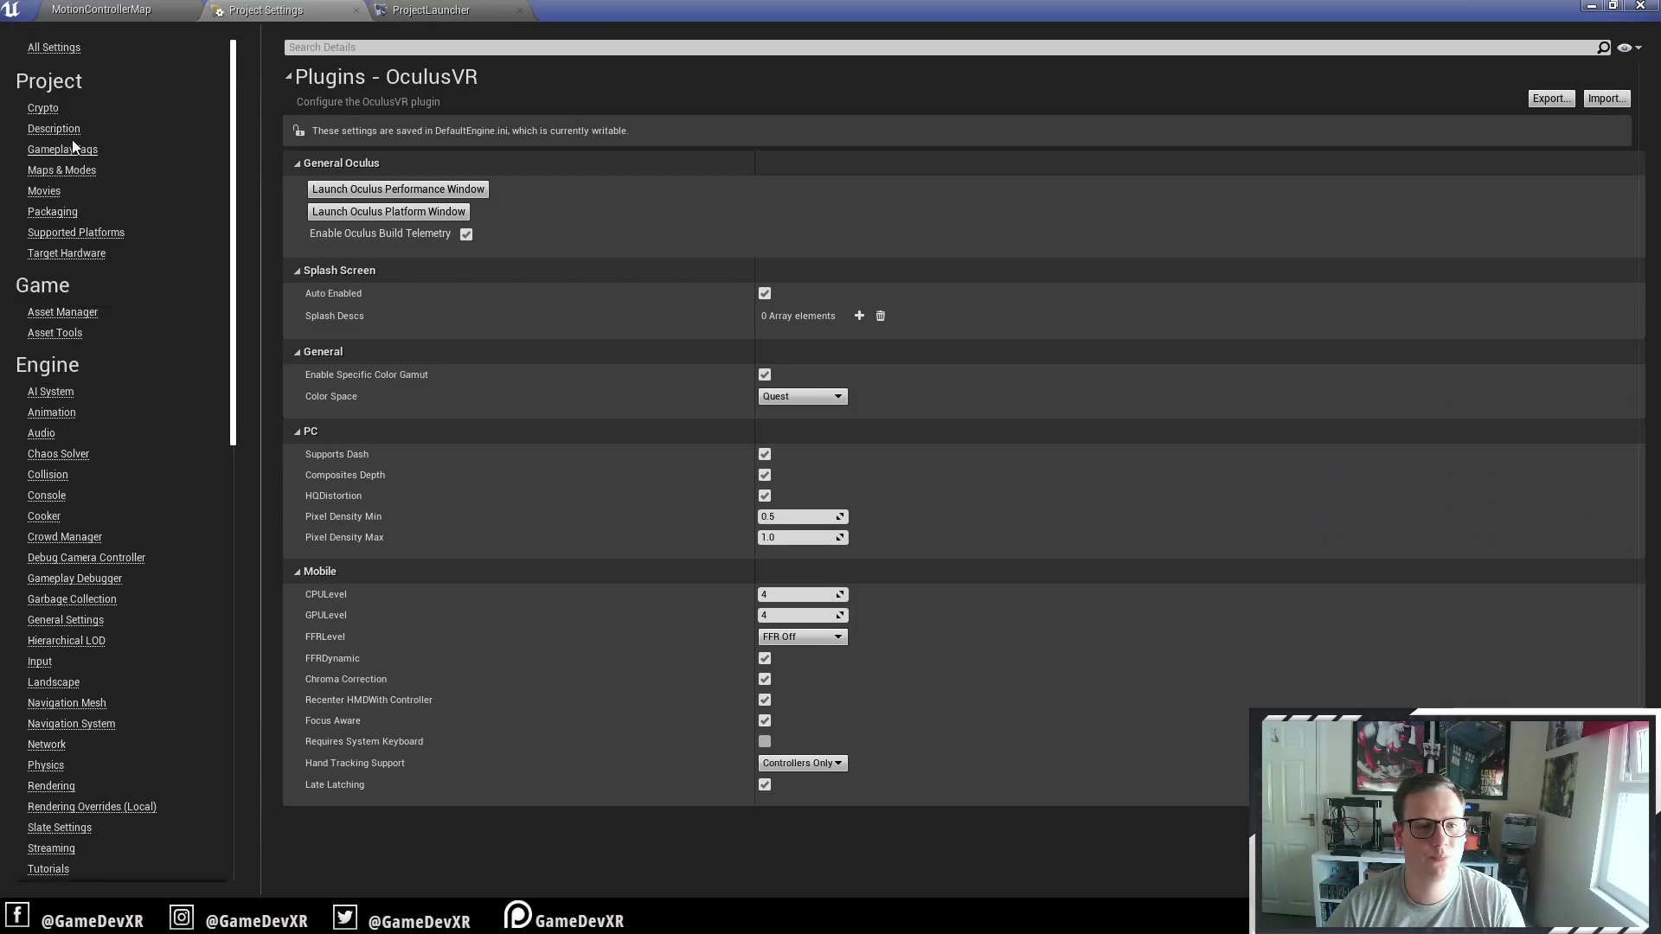
{"action": "left_click", "coordinate": [64, 232]}
{"action": "left_click", "coordinate": [65, 253]}
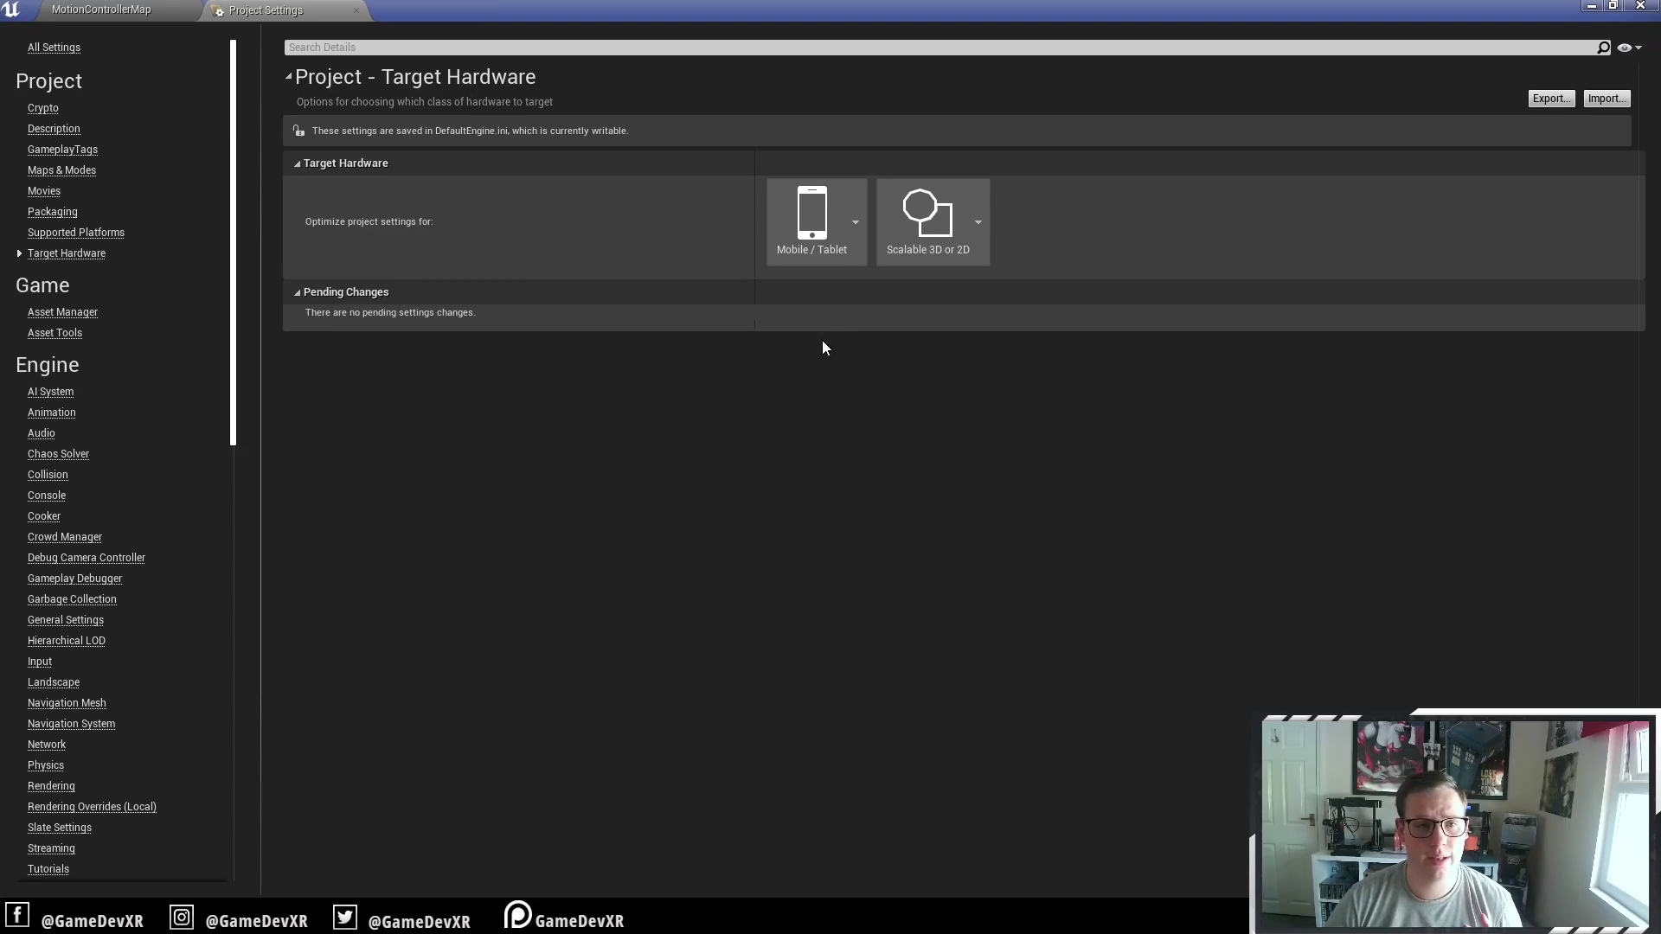
{"action": "left_click", "coordinate": [79, 9]}
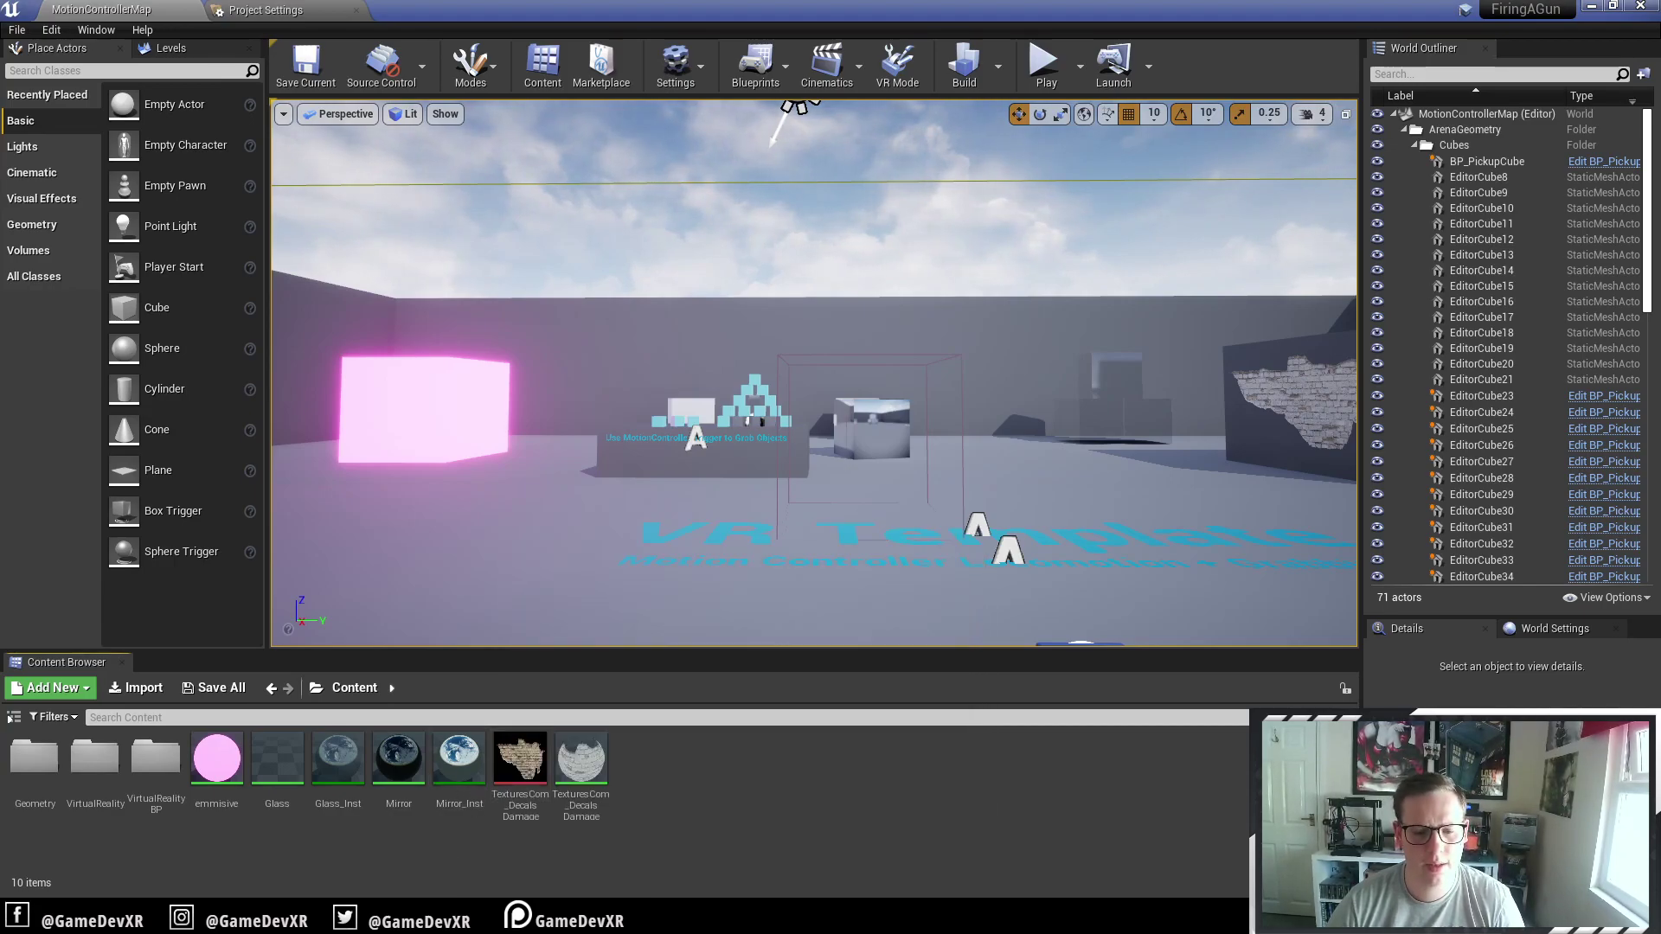
Run studio64.exe from C:\android-studio\bin to start Android Studio 4.1
{"action": "key", "text": "super+e"}
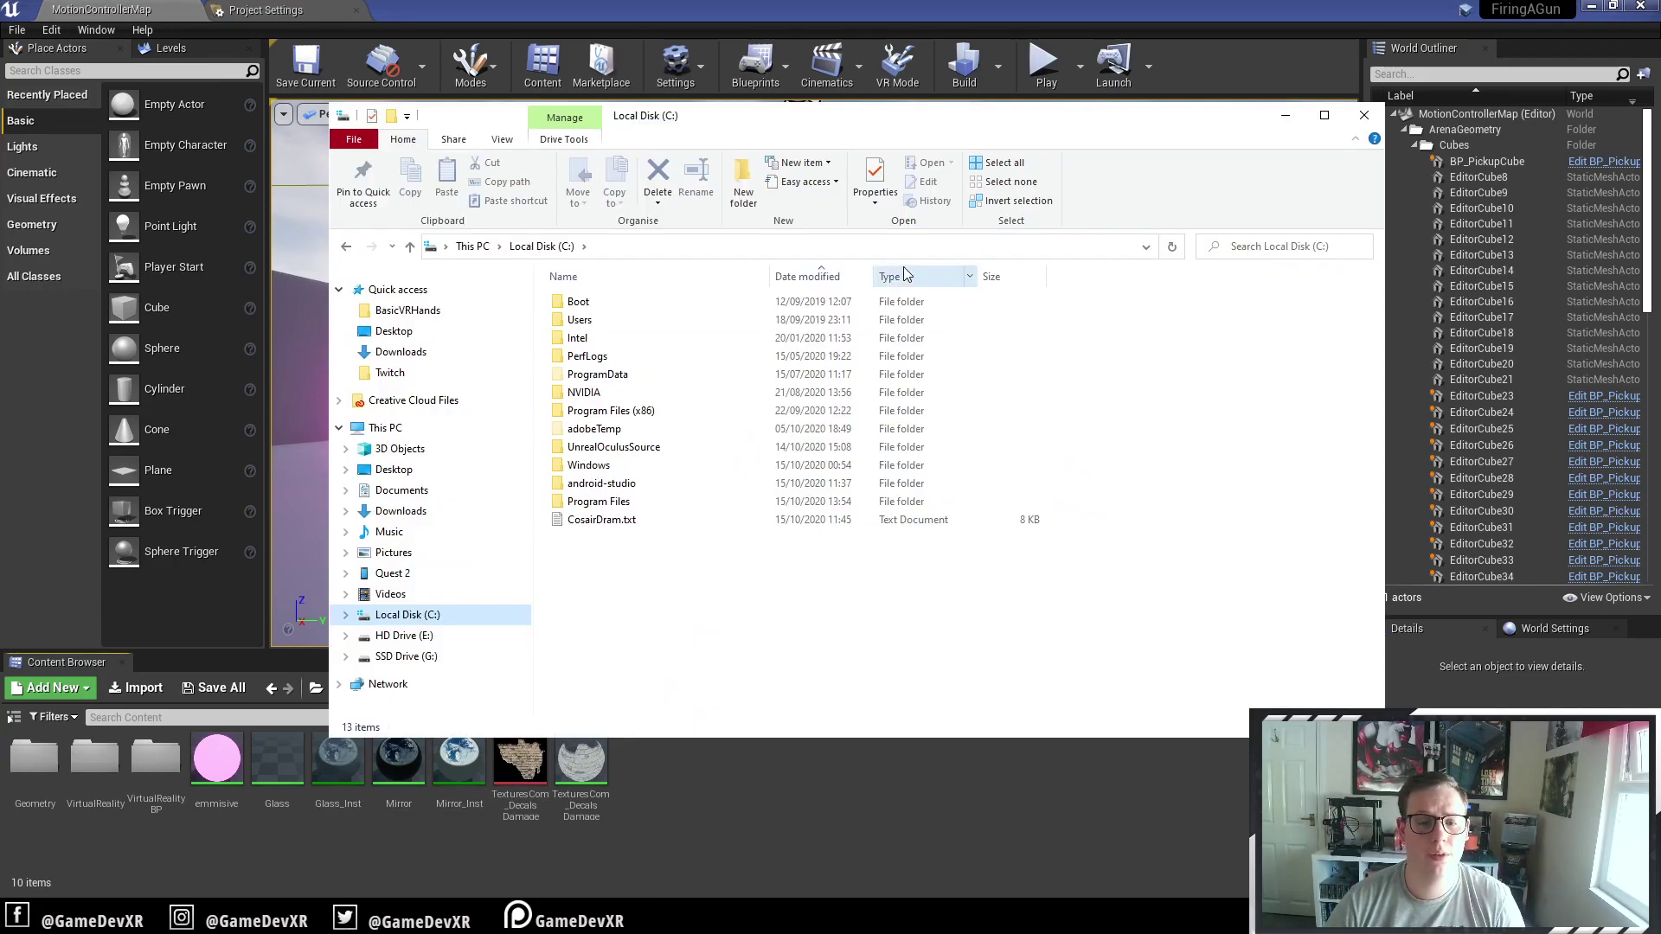
{"action": "double_click", "coordinate": [603, 484]}
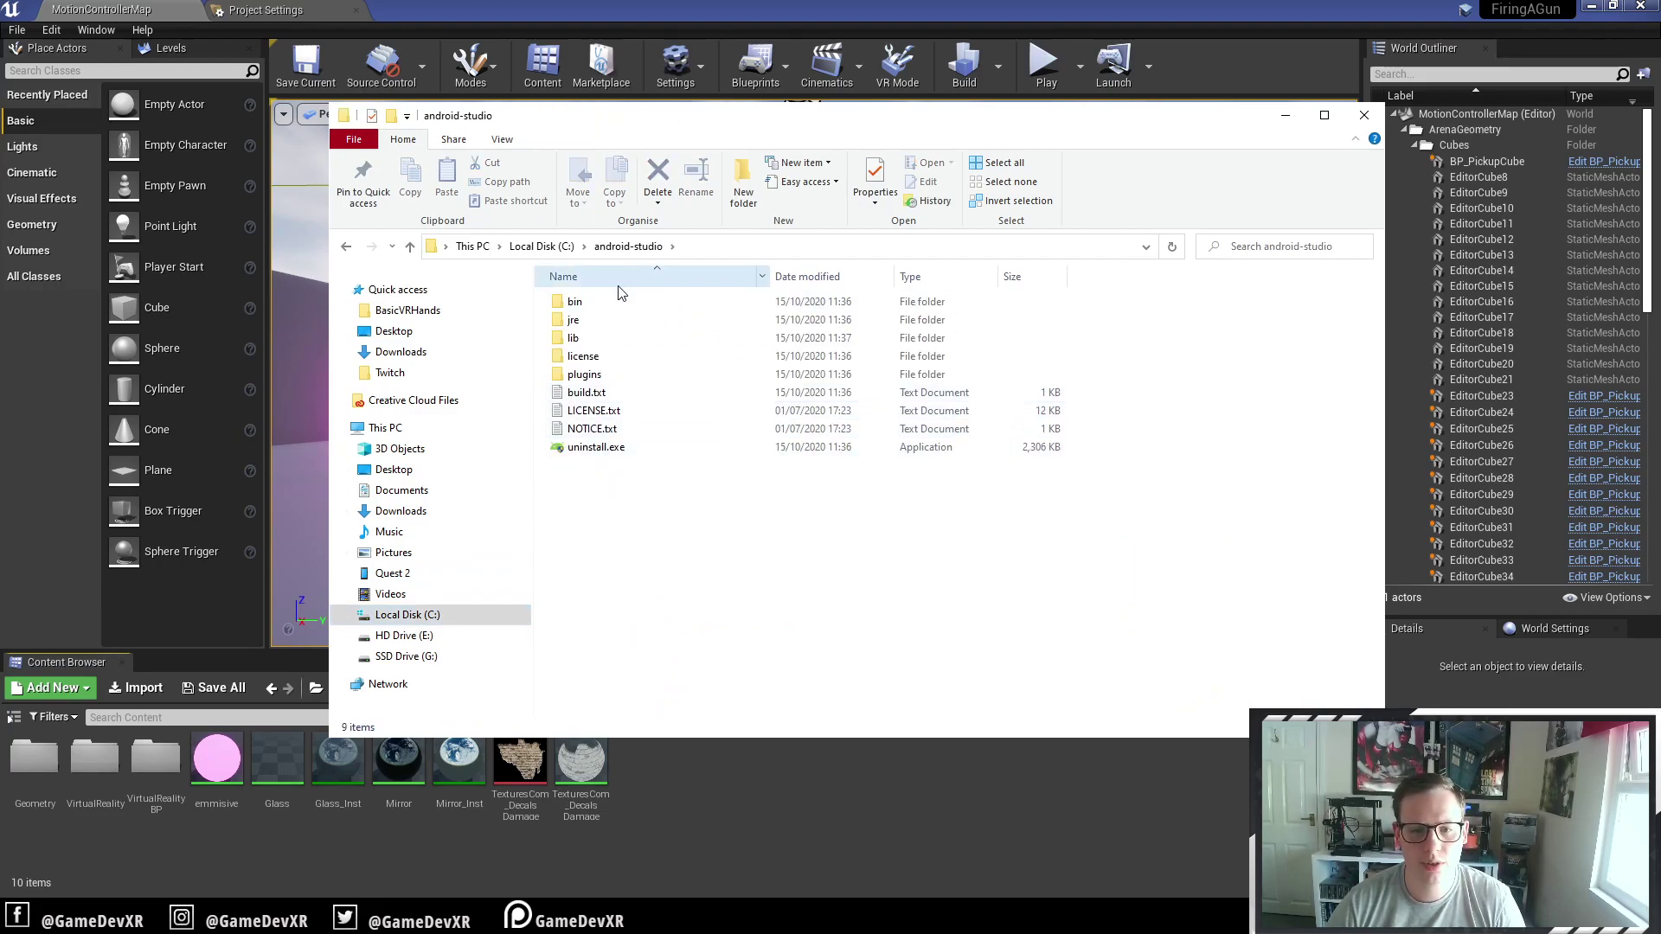
{"action": "double_click", "coordinate": [611, 305]}
{"action": "scroll", "coordinate": [718, 484], "scroll_direction": "down", "scroll_amount": 3}
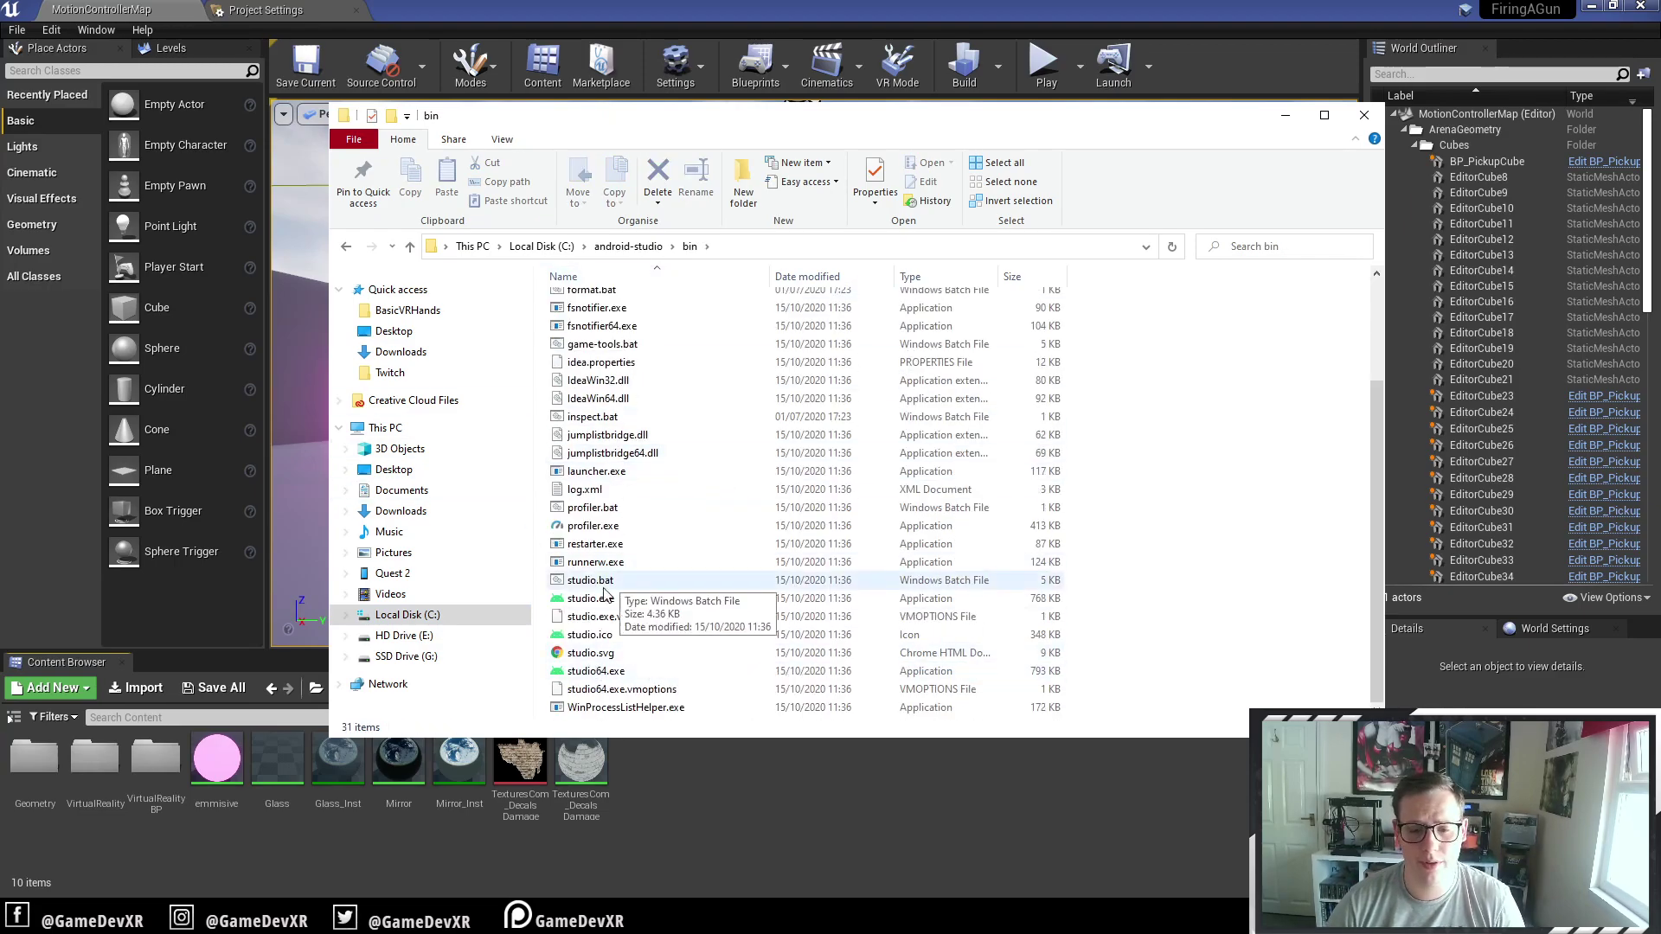
{"action": "double_click", "coordinate": [628, 672]}
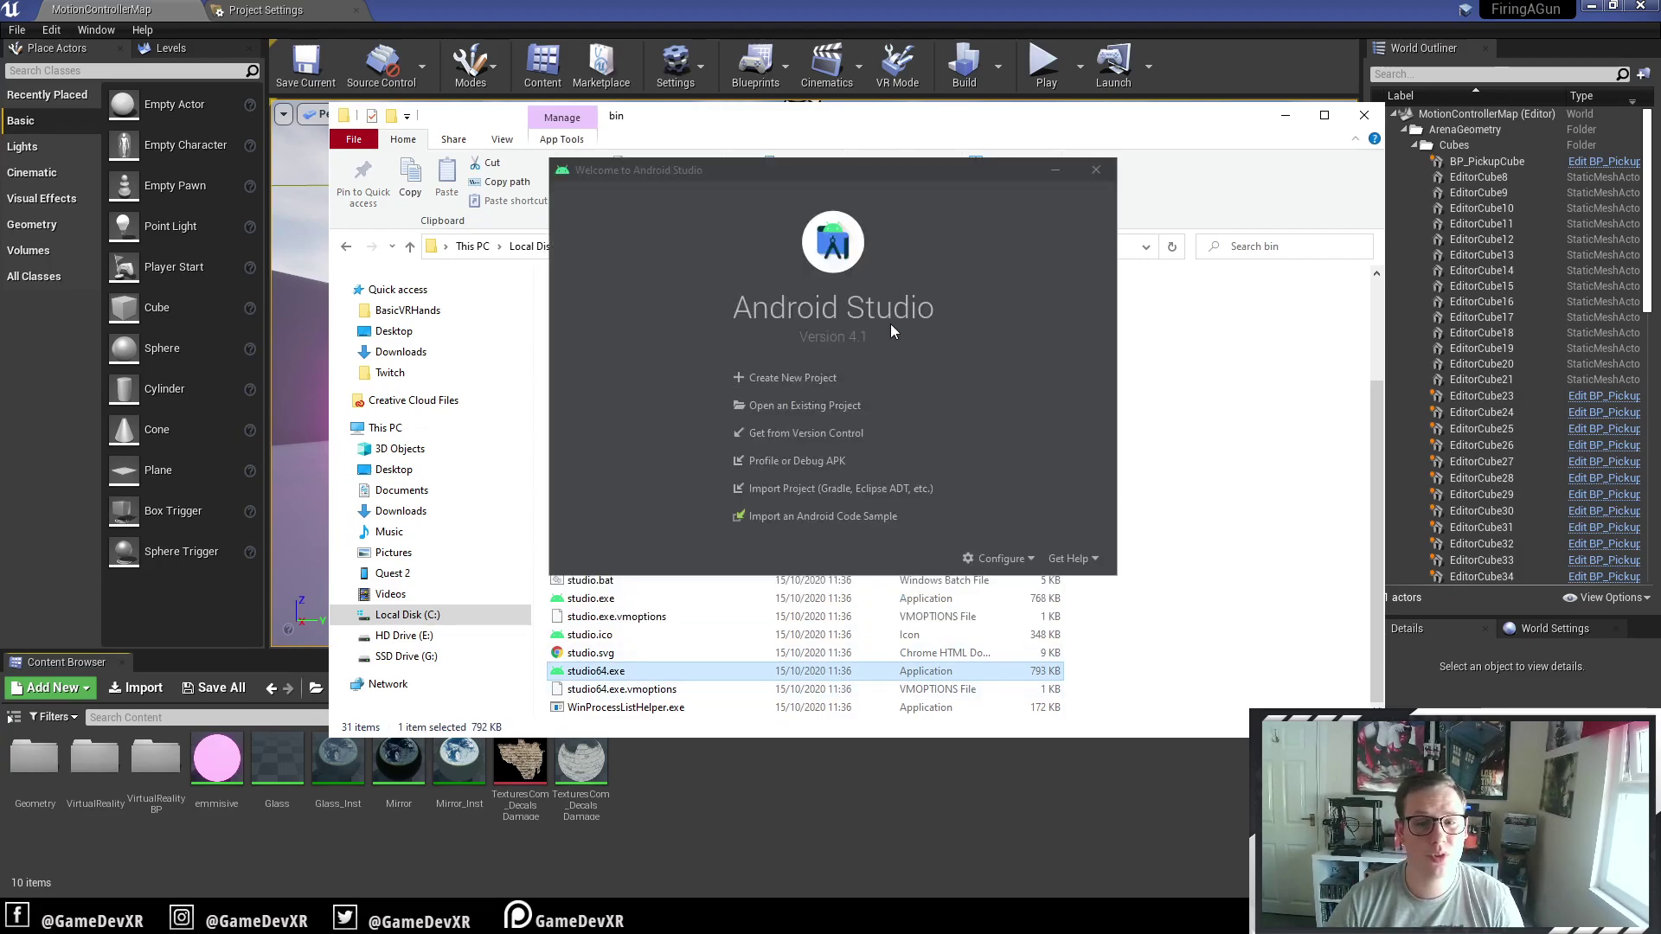
Run Configure > Check for Updates, skip the Kotlin plugin update, then close Android Studio and the bin window
{"action": "left_click_drag", "start_coordinate": [905, 175], "coordinate": [881, 153]}
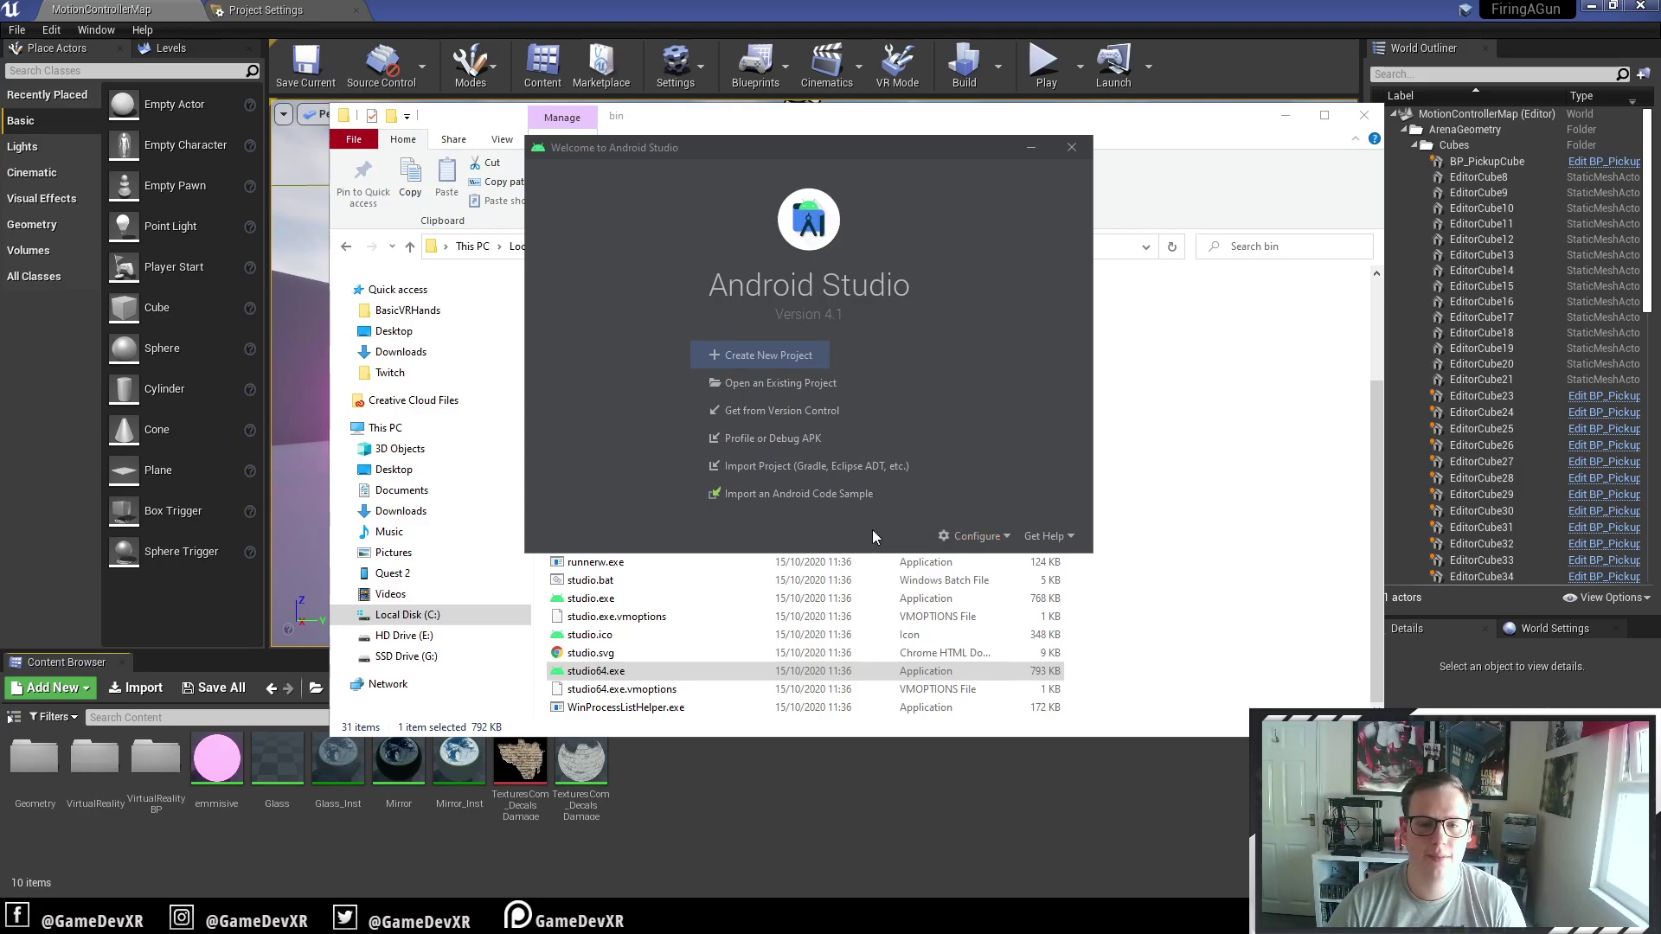
{"action": "left_click", "coordinate": [997, 538]}
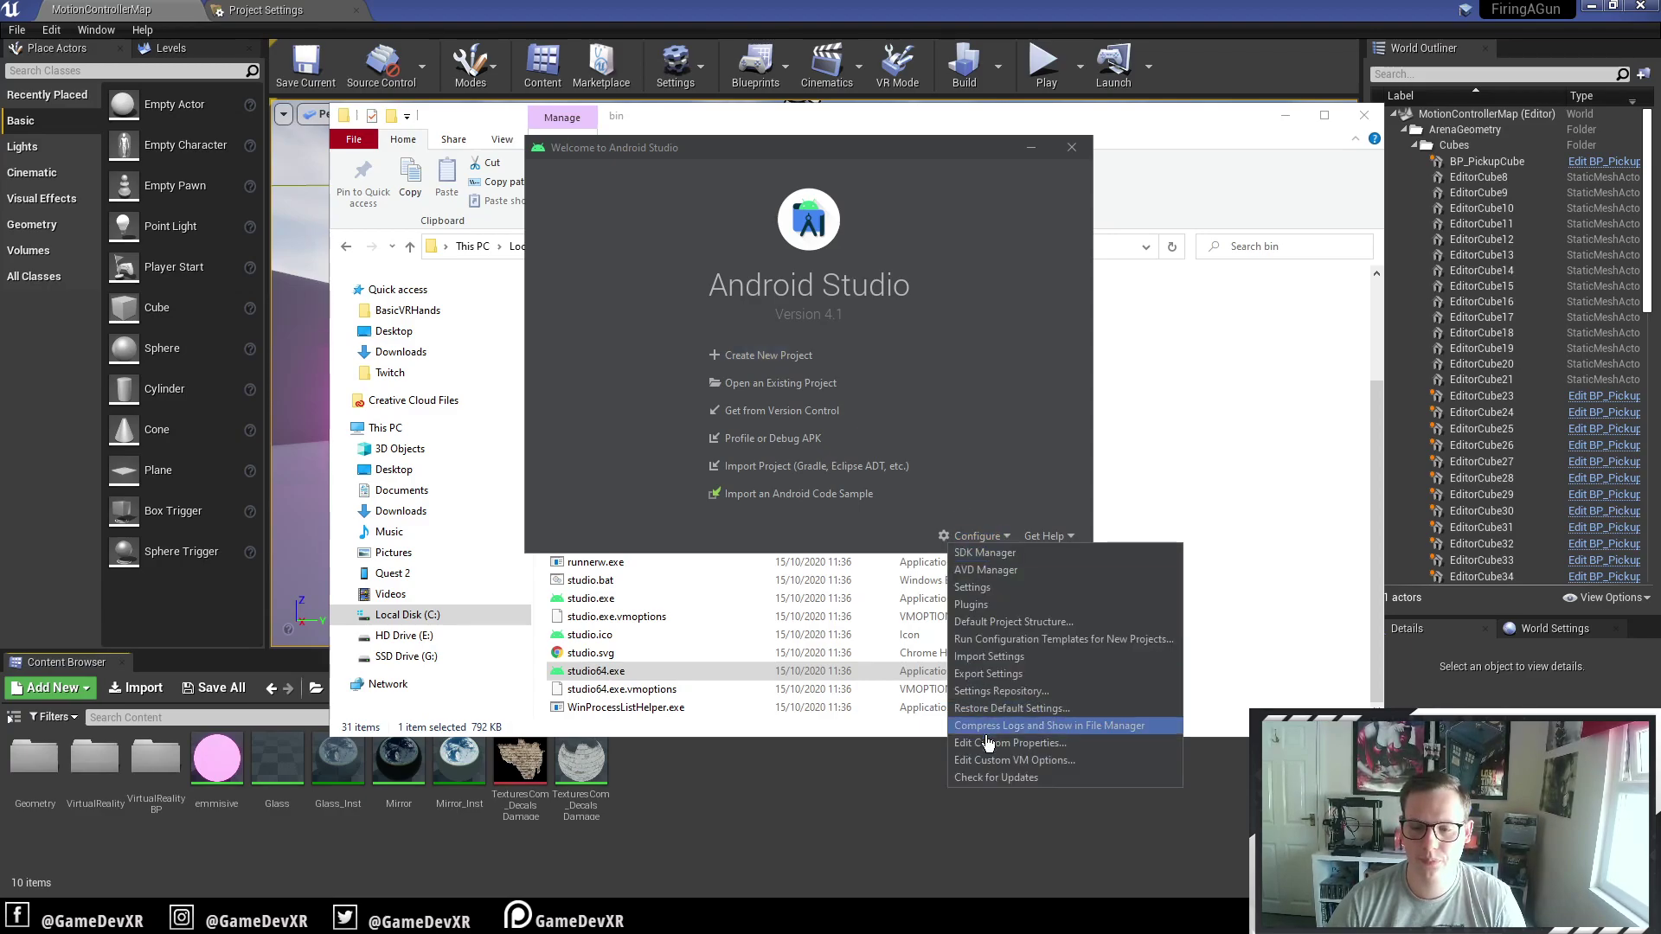
{"action": "left_click", "coordinate": [993, 781]}
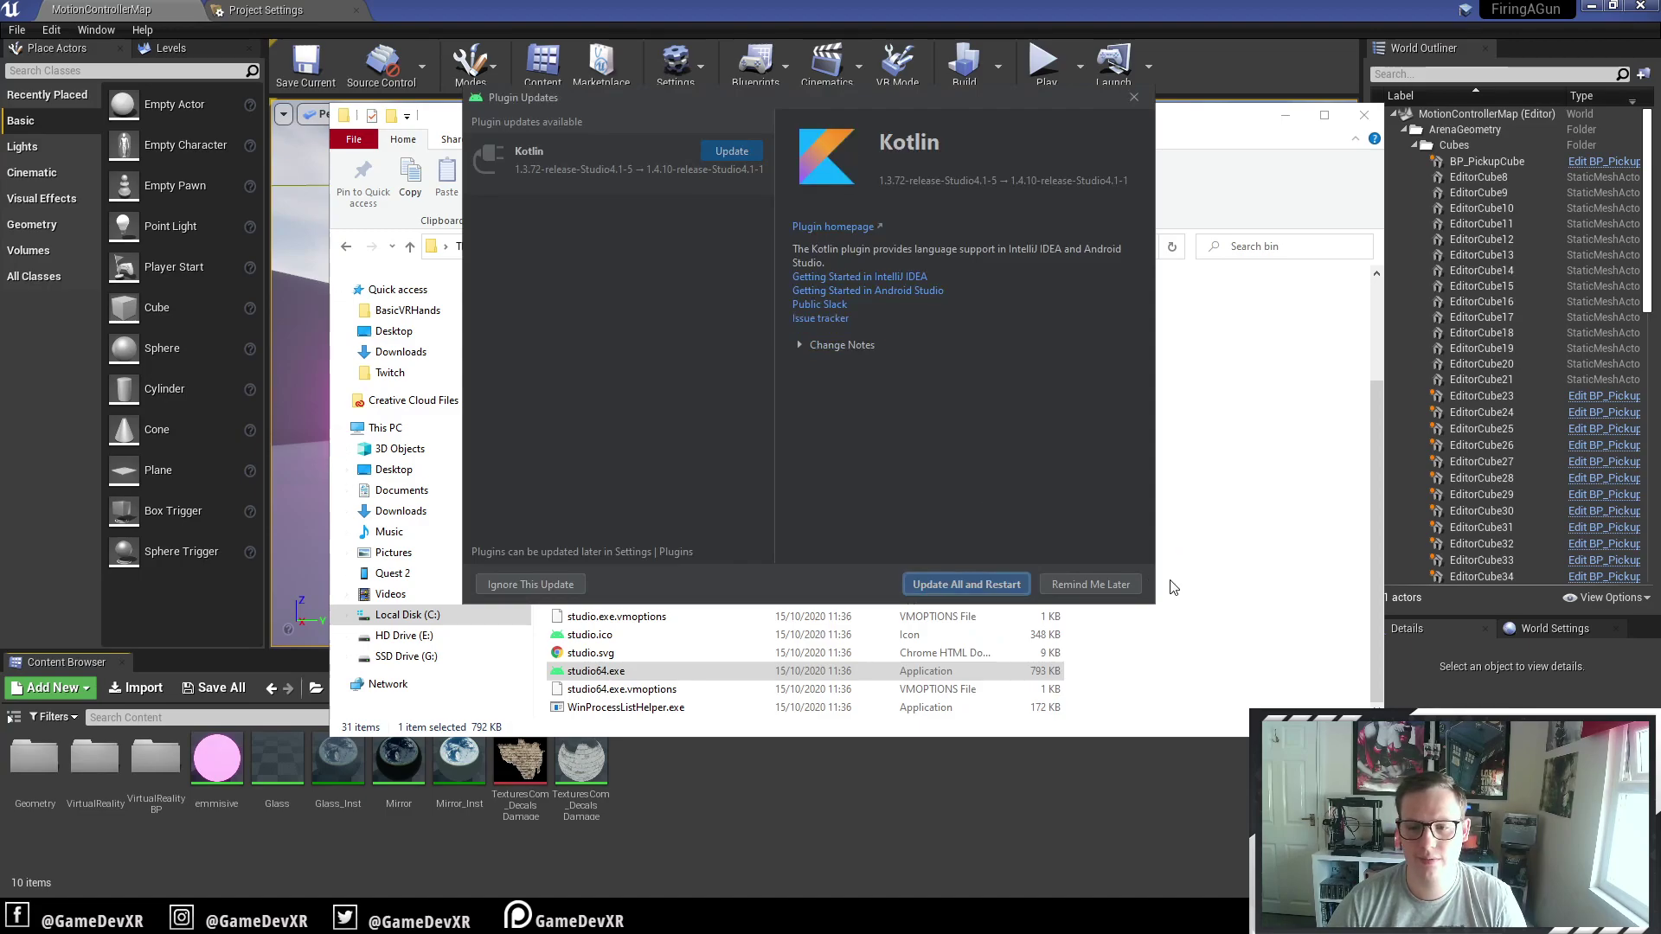
{"action": "left_click", "coordinate": [1133, 97]}
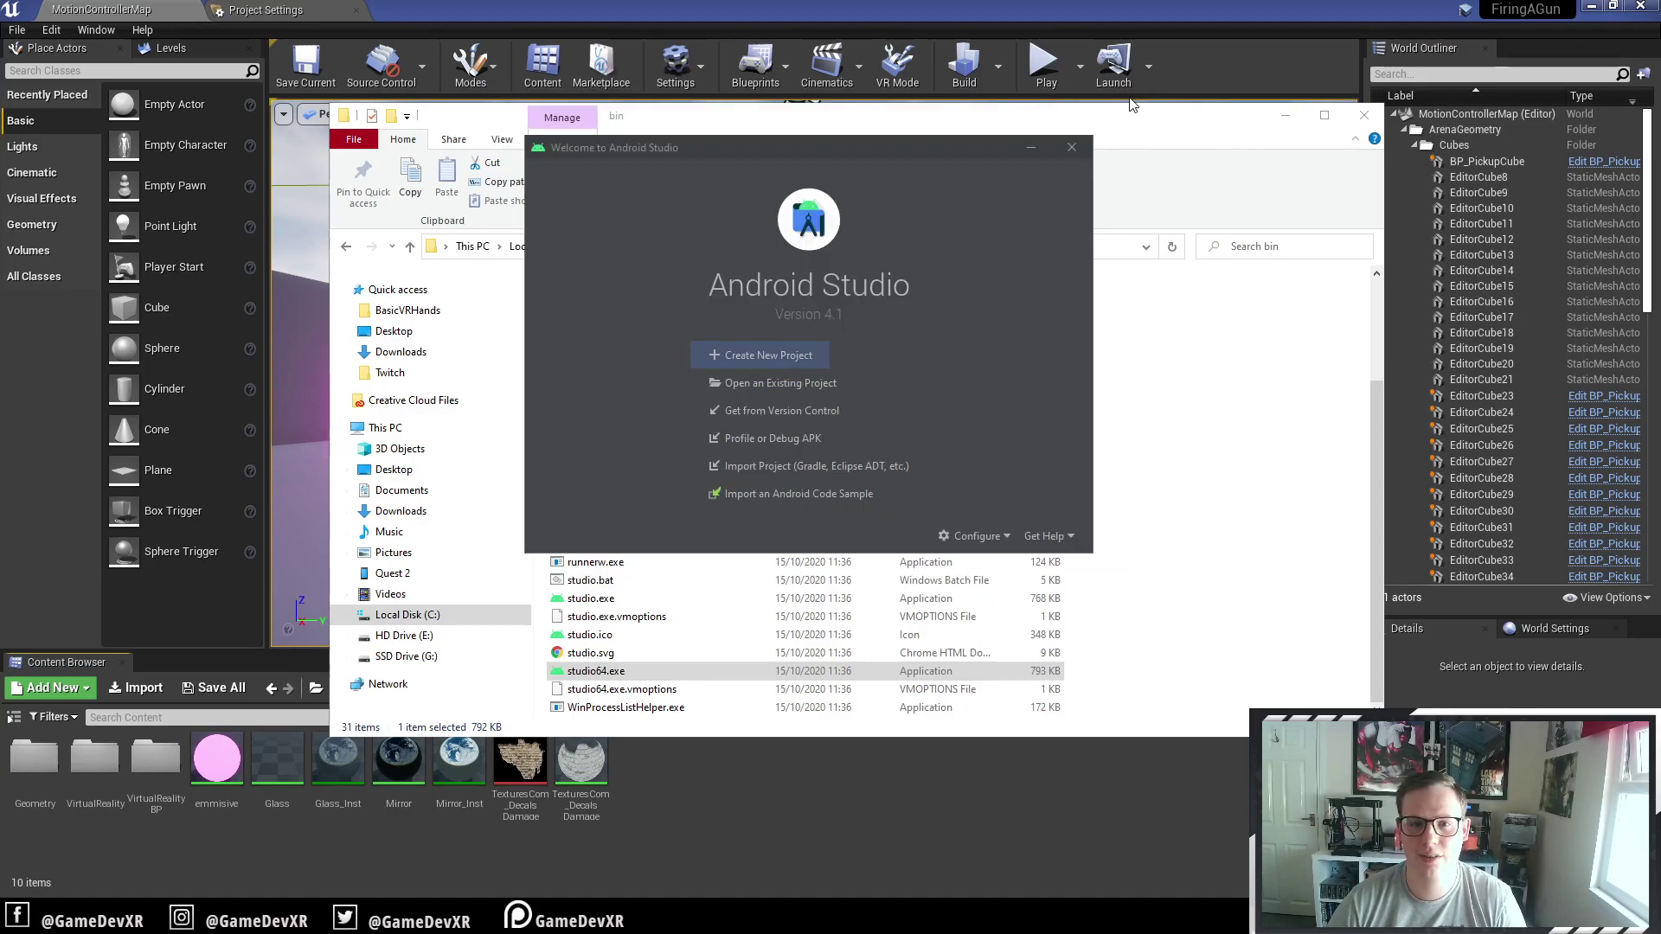
{"action": "left_click", "coordinate": [1073, 147]}
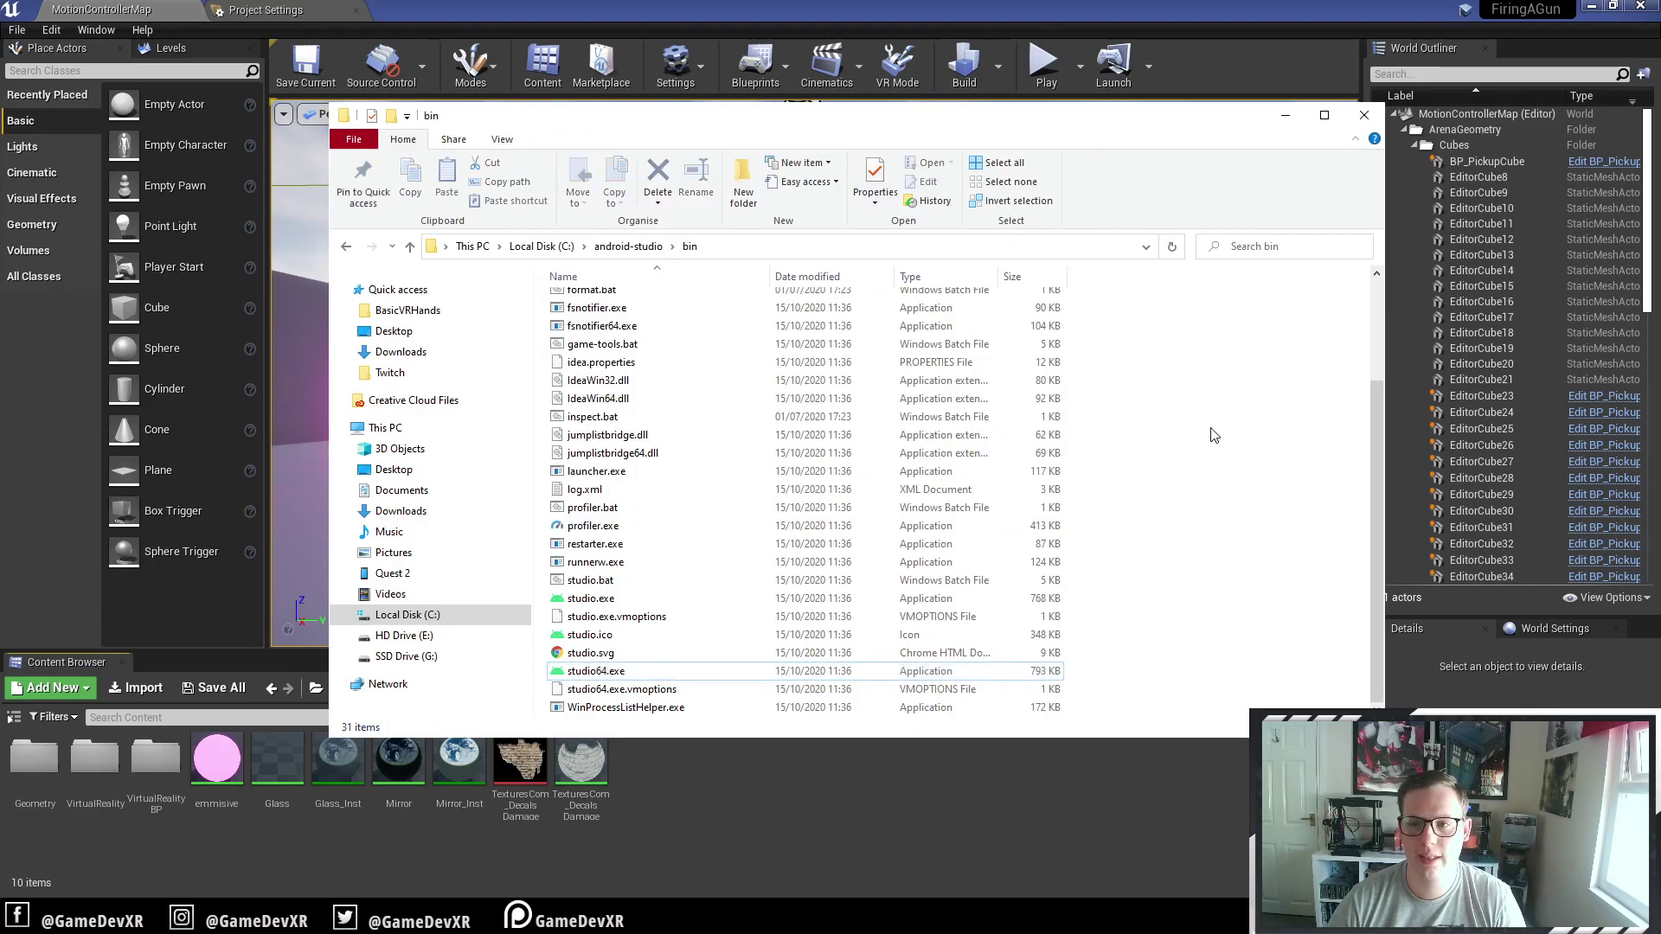
{"action": "left_click", "coordinate": [1364, 115]}
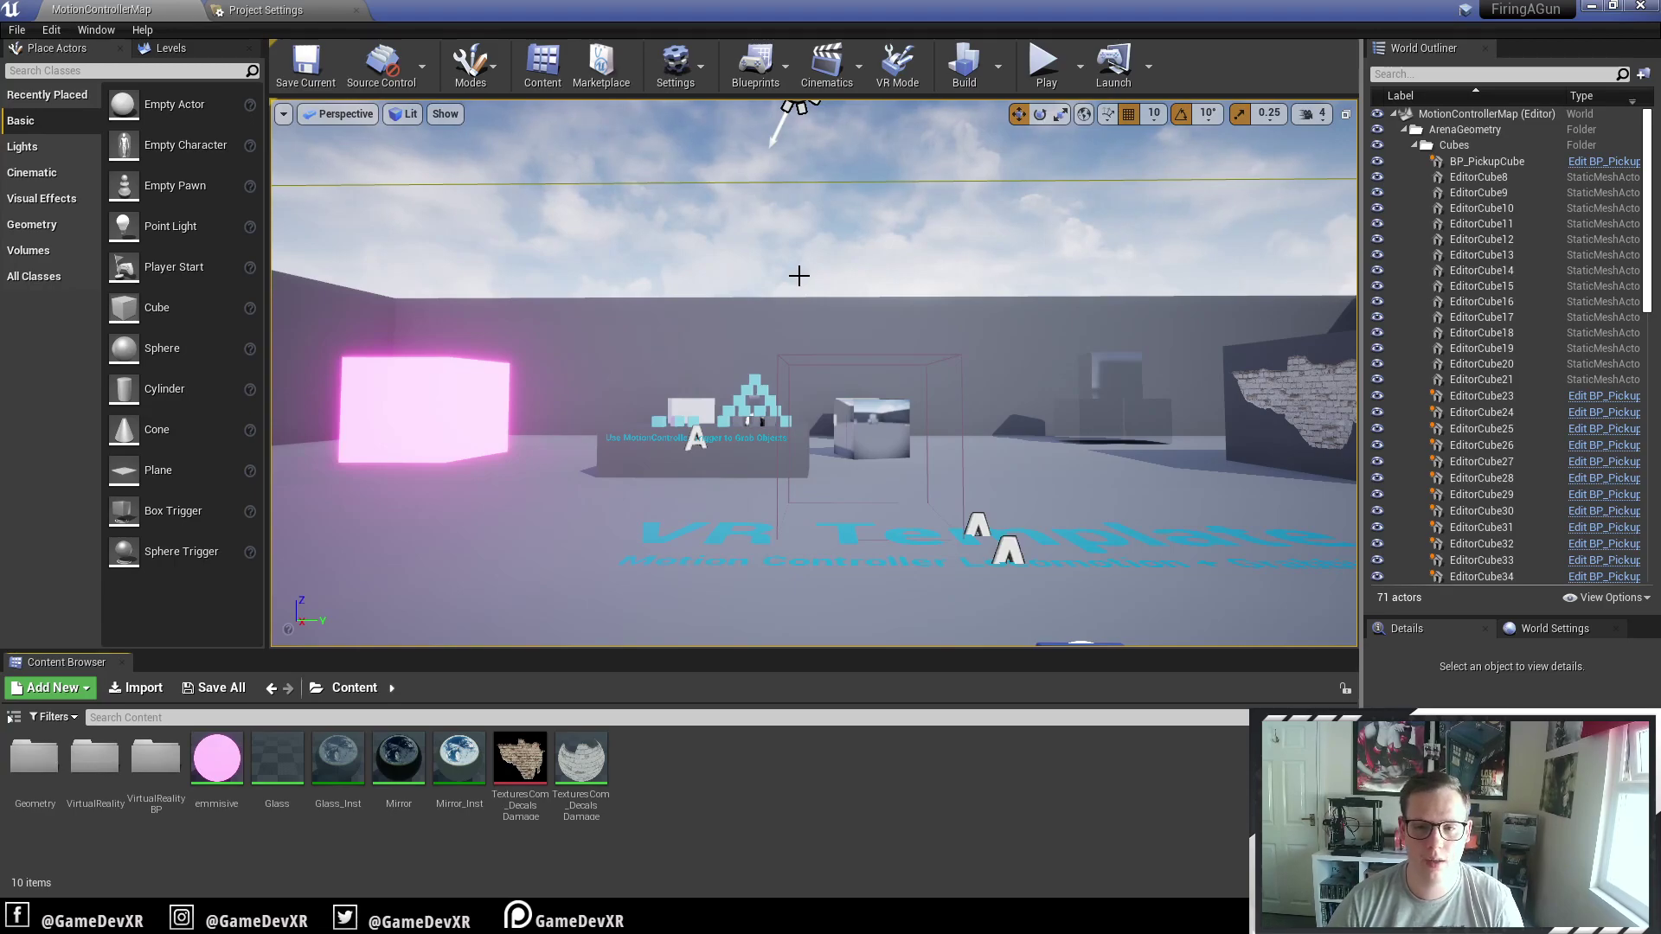
Orbit the MotionControllerMap viewport to reveal the motion controller and swing back around
{"action": "right_click_drag", "start_coordinate": [798, 276], "coordinate": [830, 372]}
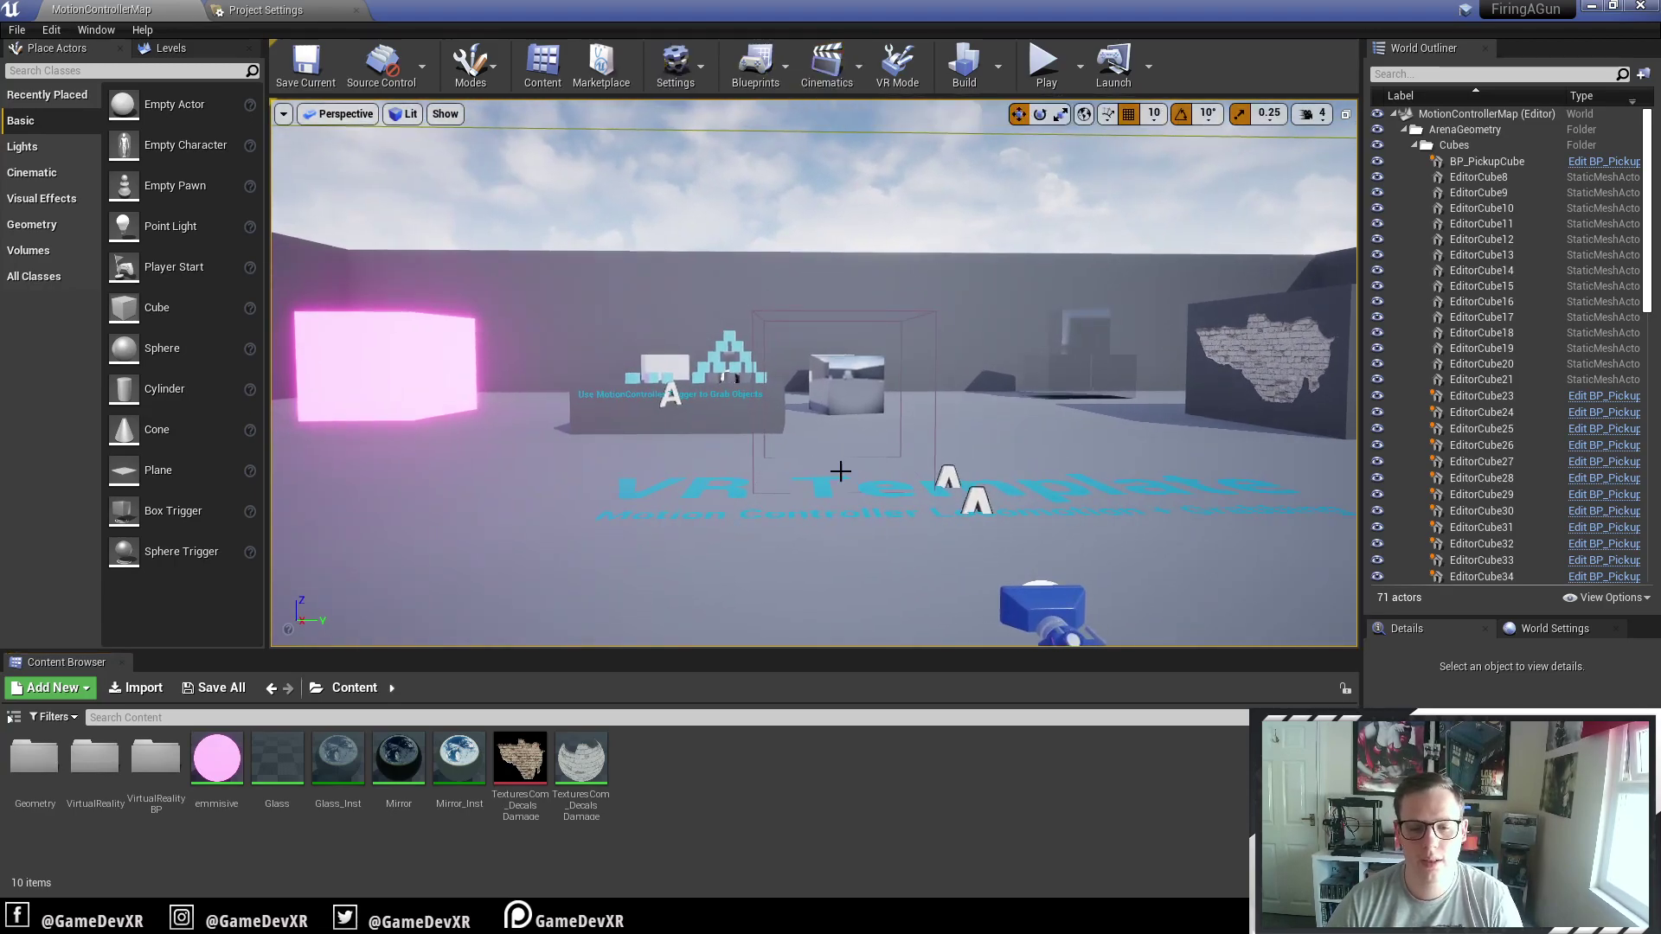
{"action": "right_click_drag", "start_coordinate": [880, 536], "coordinate": [774, 364]}
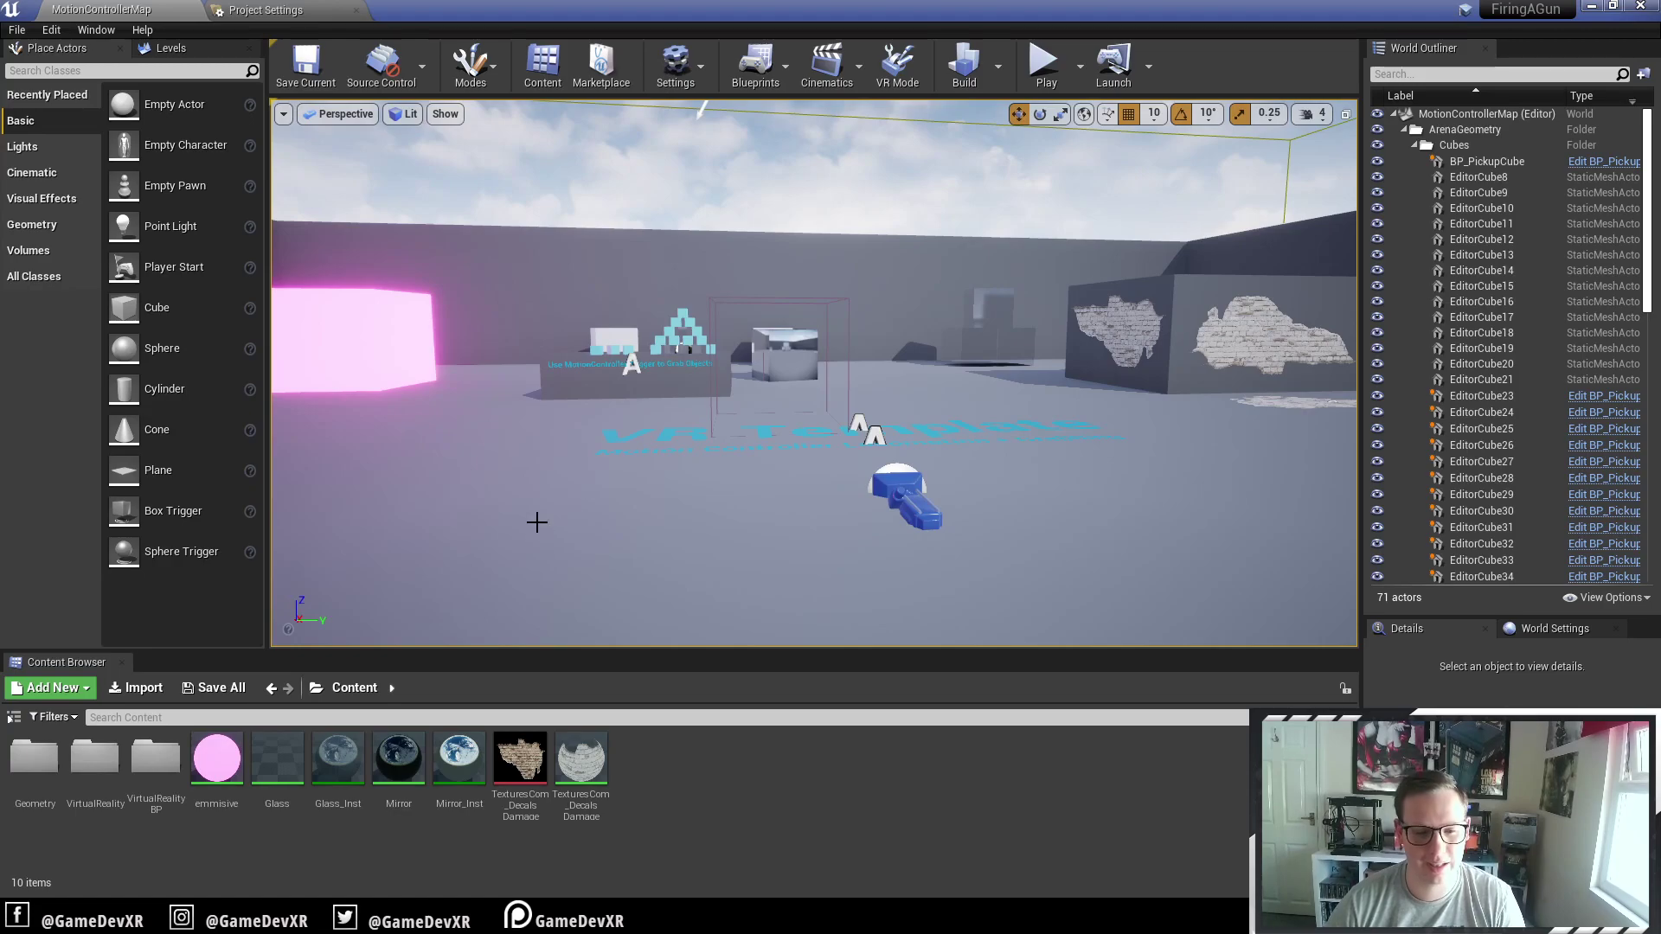
Browse Project Settings through Maps & Modes and Packaging to Supported Platforms, showing Android and Windows (64-bit)
{"action": "left_click", "coordinate": [259, 12]}
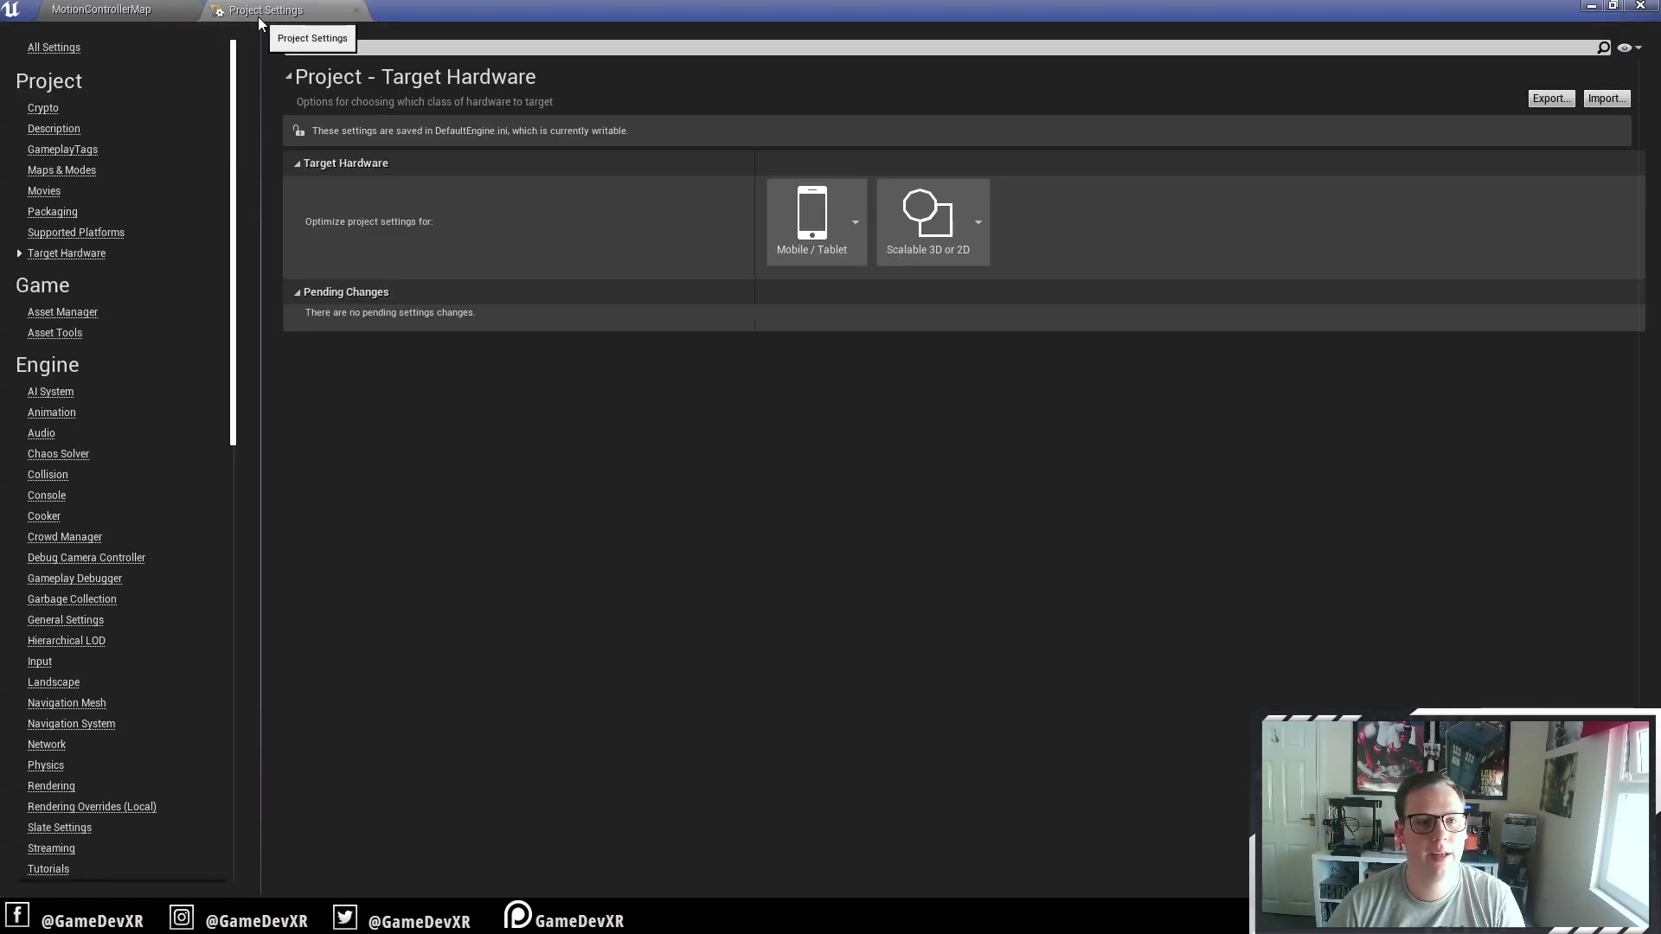
{"action": "left_click", "coordinate": [67, 52]}
{"action": "left_click", "coordinate": [95, 173]}
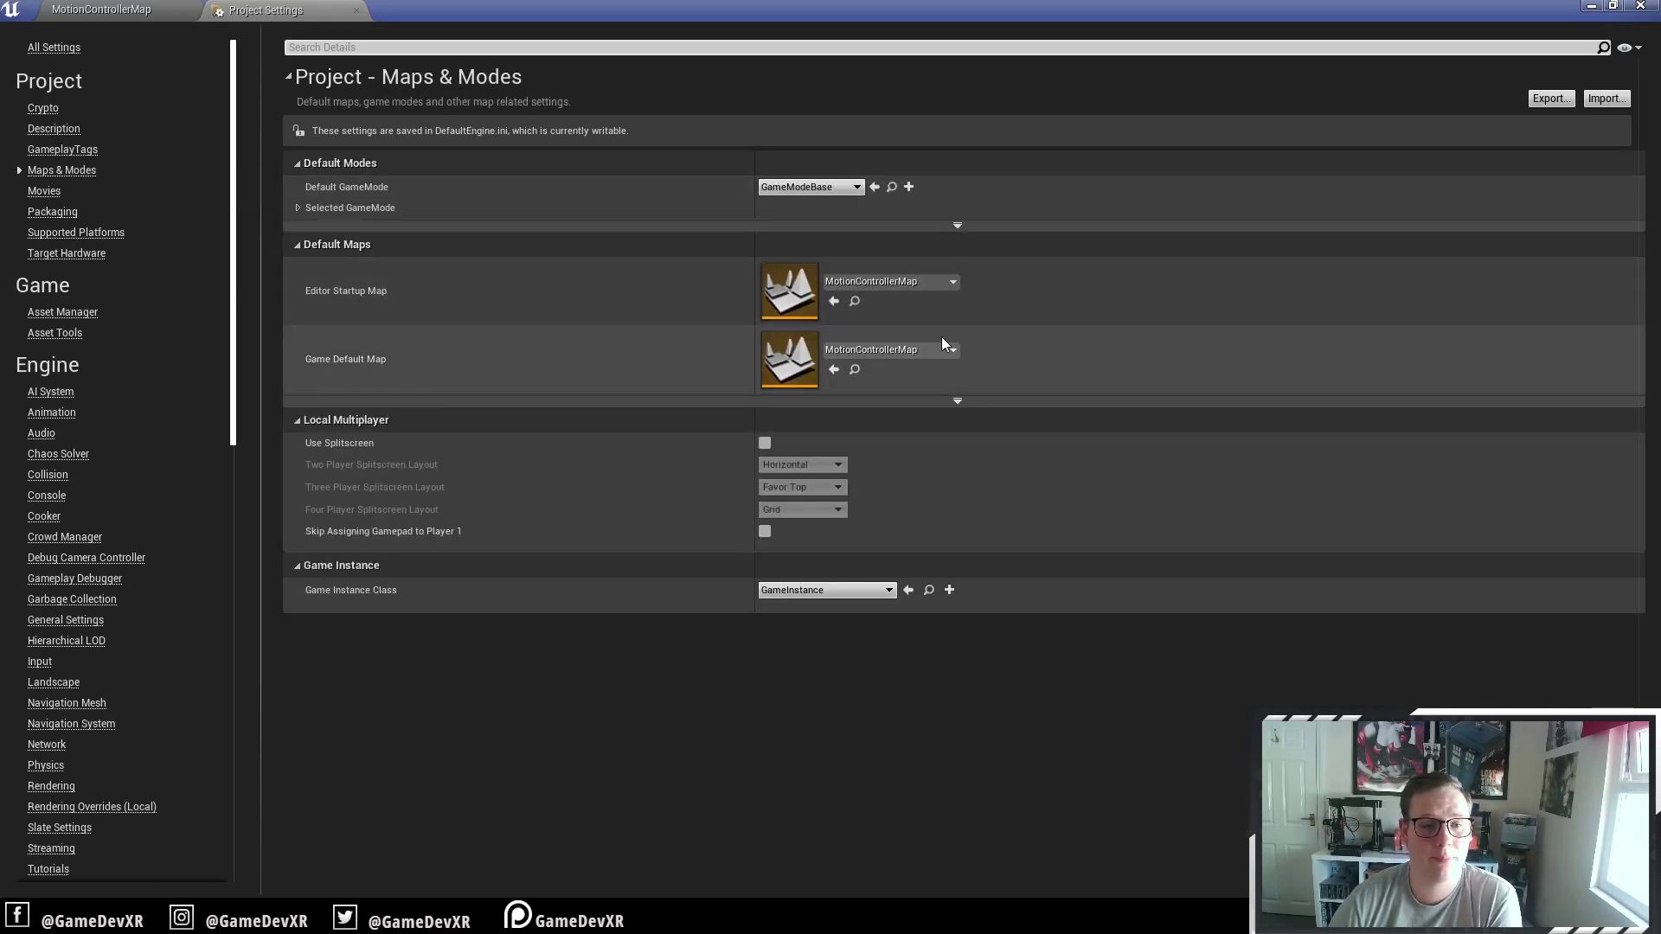
{"action": "left_click", "coordinate": [73, 213]}
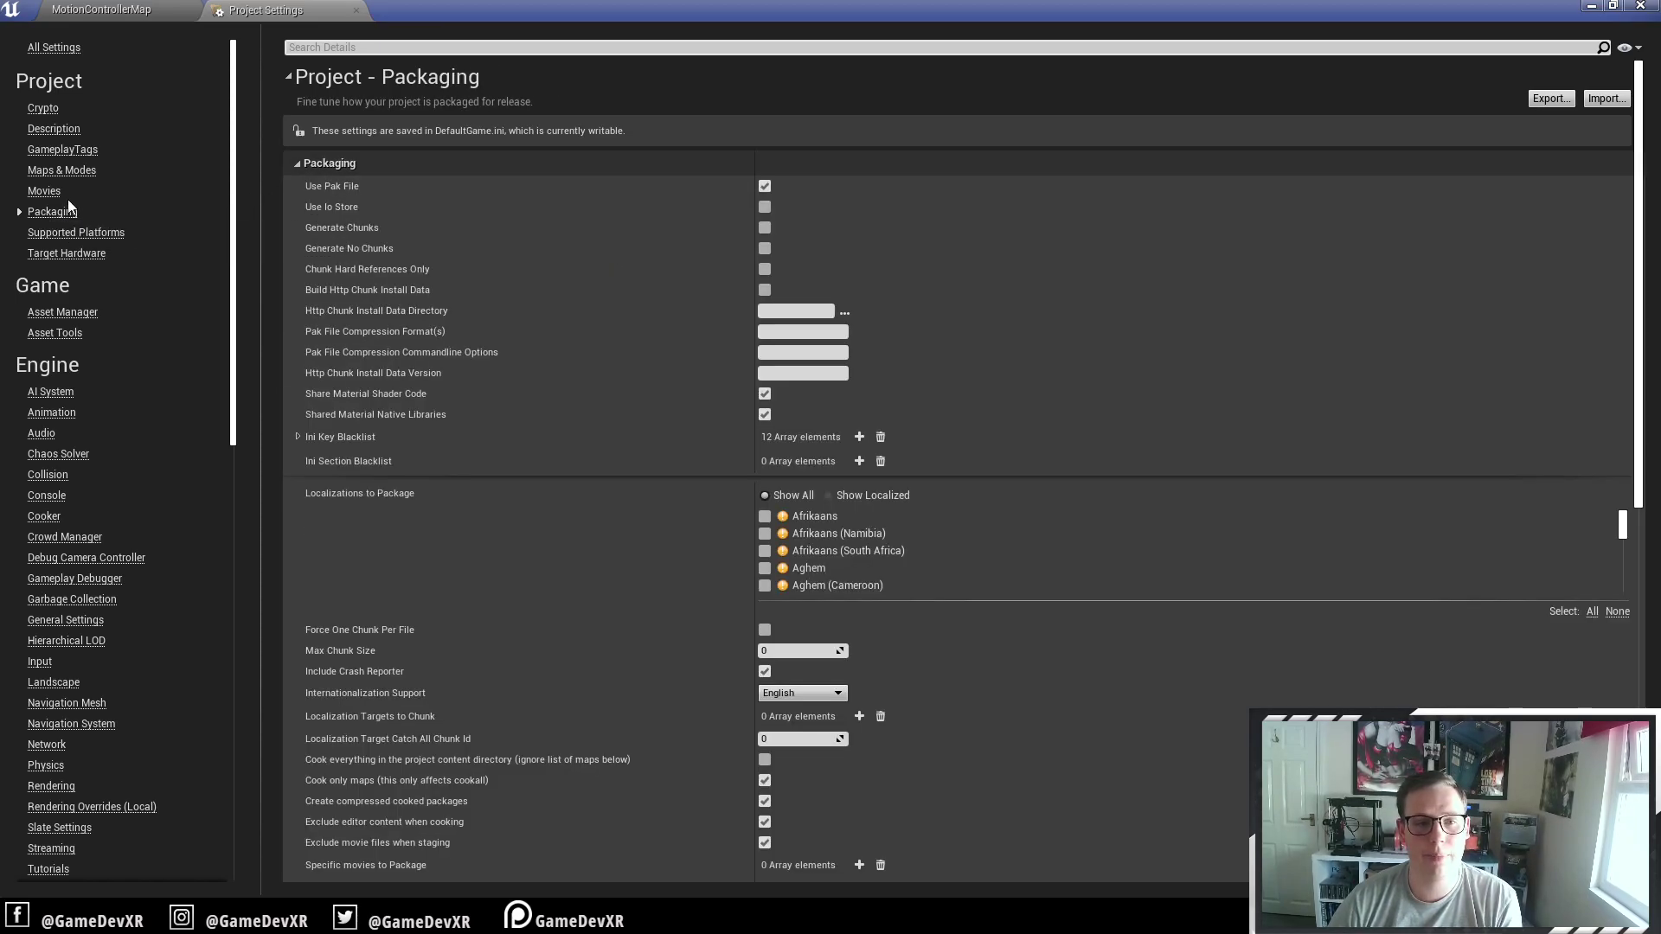
{"action": "scroll", "coordinate": [1081, 448], "scroll_direction": "down", "scroll_amount": 10}
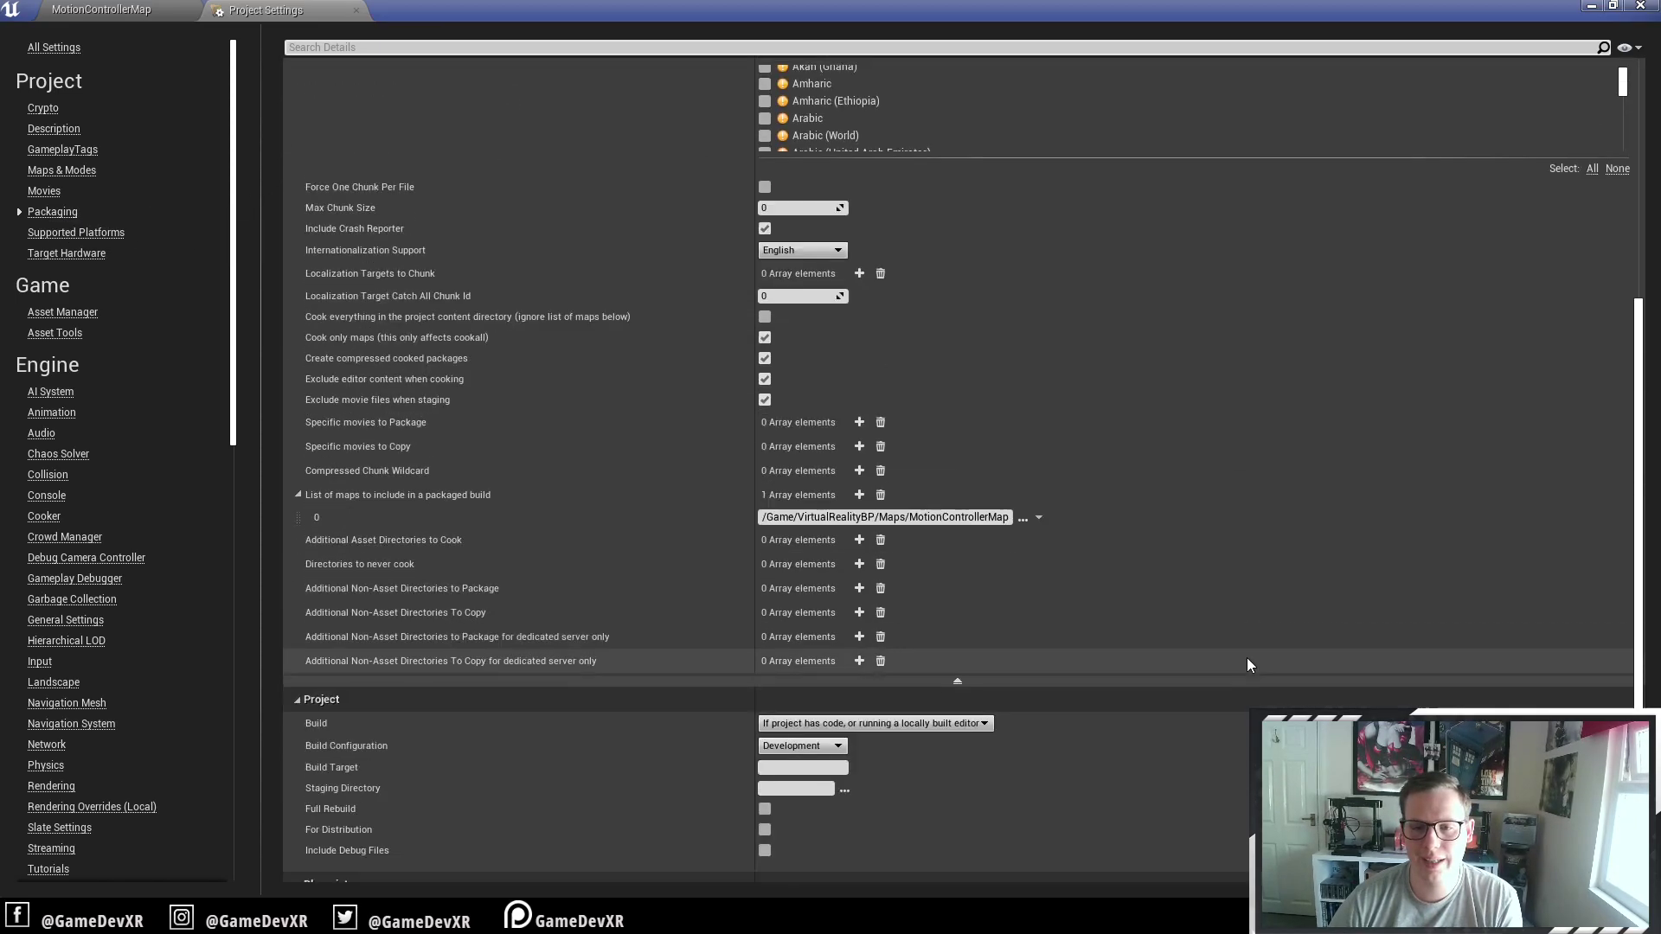
{"action": "scroll", "coordinate": [1248, 658], "scroll_direction": "down", "scroll_amount": 1}
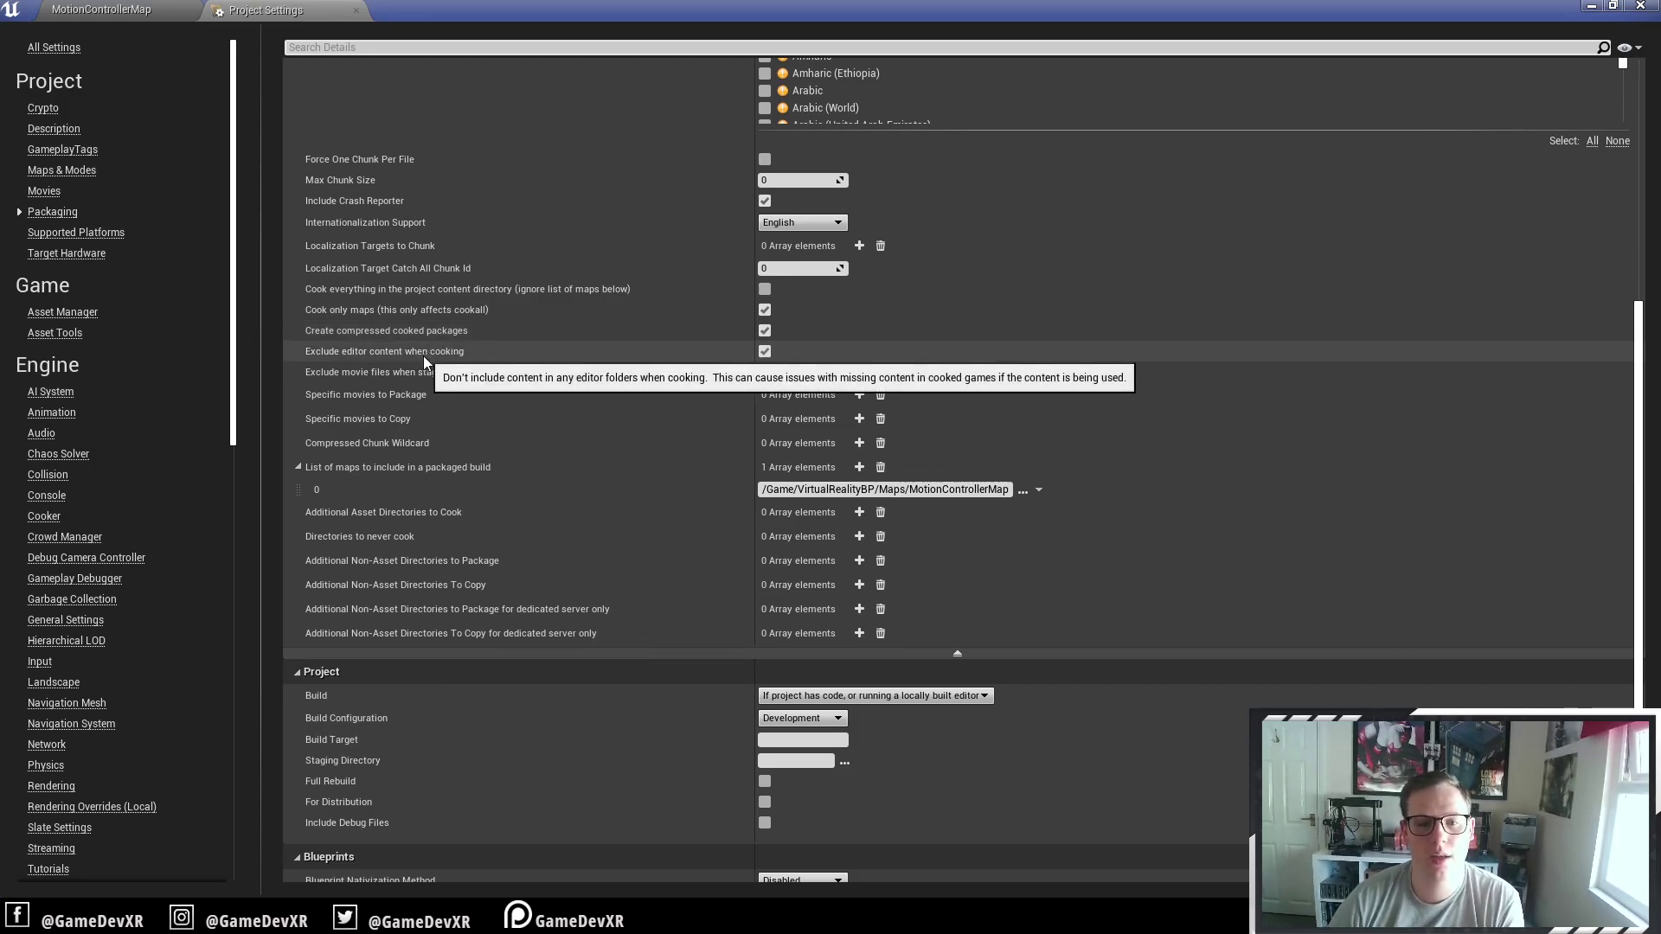
{"action": "left_click", "coordinate": [74, 231]}
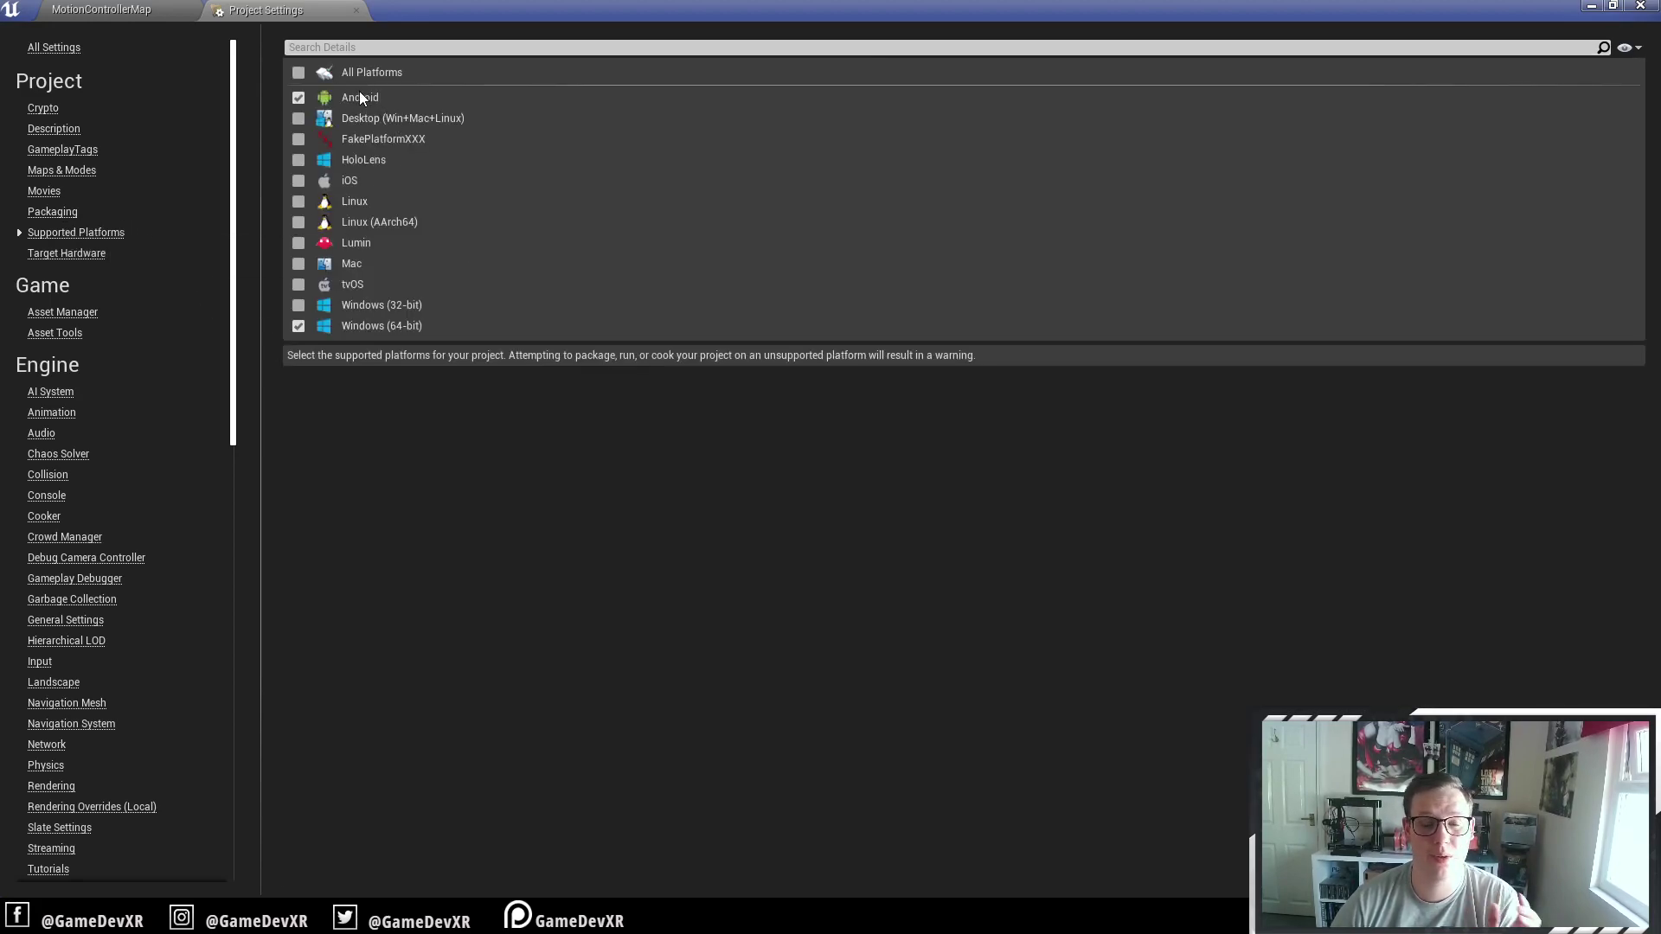
Under Rendering > Mobile, set Mobile MSAA to 4x MSAA
{"action": "scroll", "coordinate": [22, 172], "scroll_direction": "down", "scroll_amount": 3}
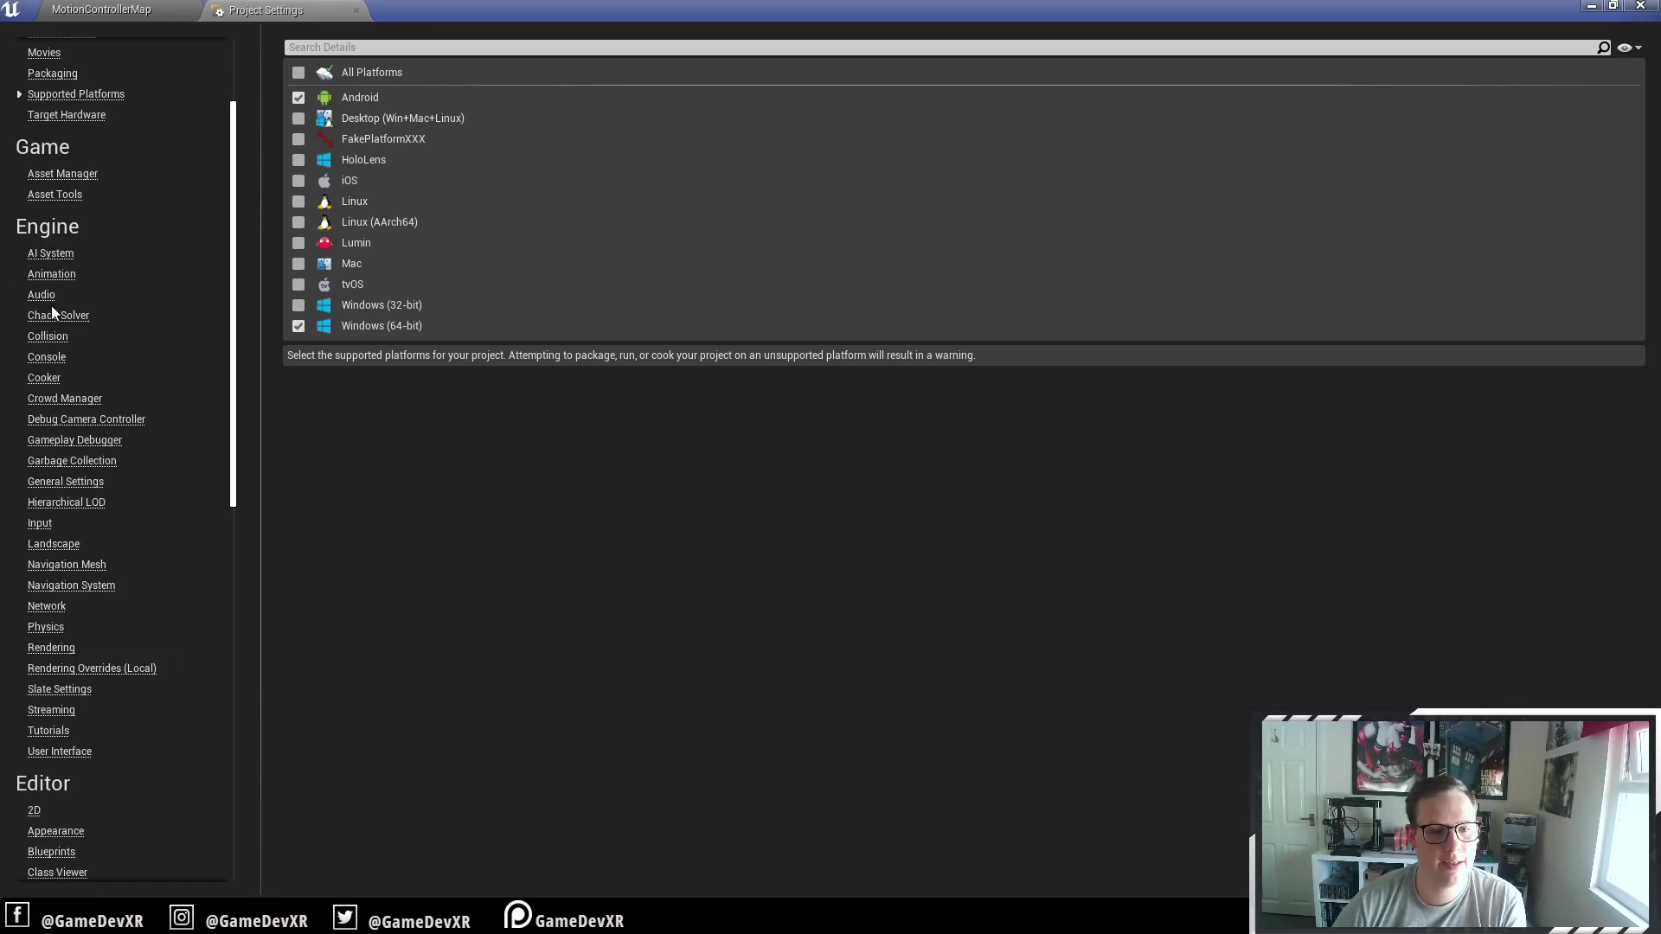
{"action": "left_click", "coordinate": [54, 648]}
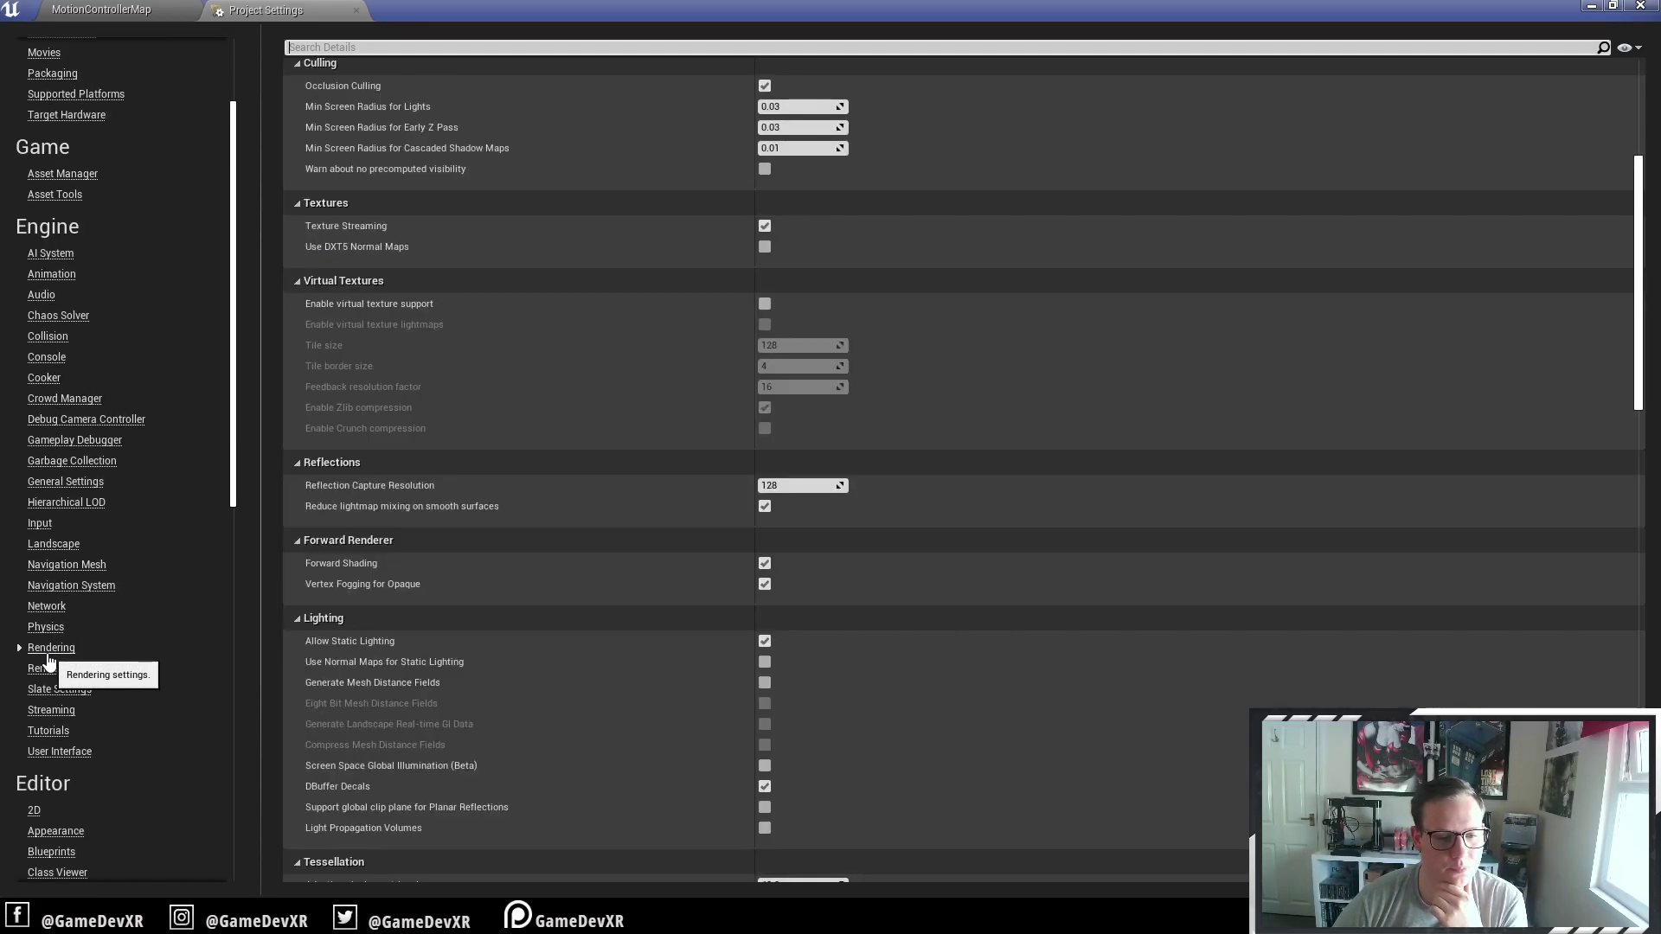
{"action": "scroll", "coordinate": [456, 449], "scroll_direction": "up", "scroll_amount": 5}
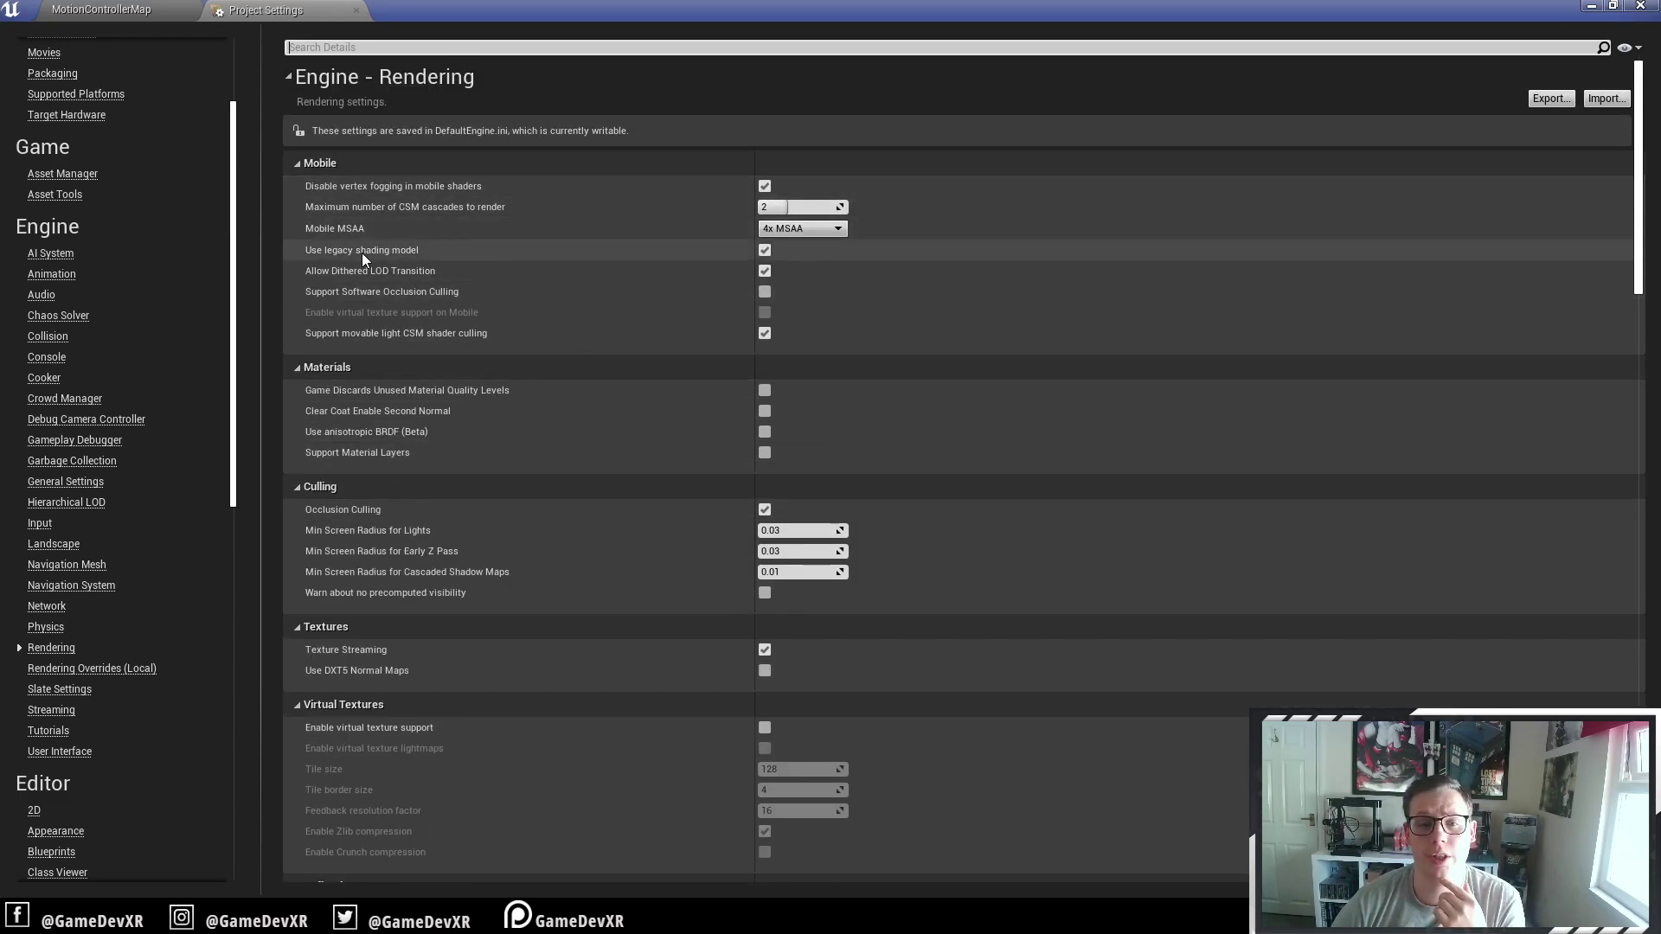
{"action": "mouse_move", "coordinate": [335, 231]}
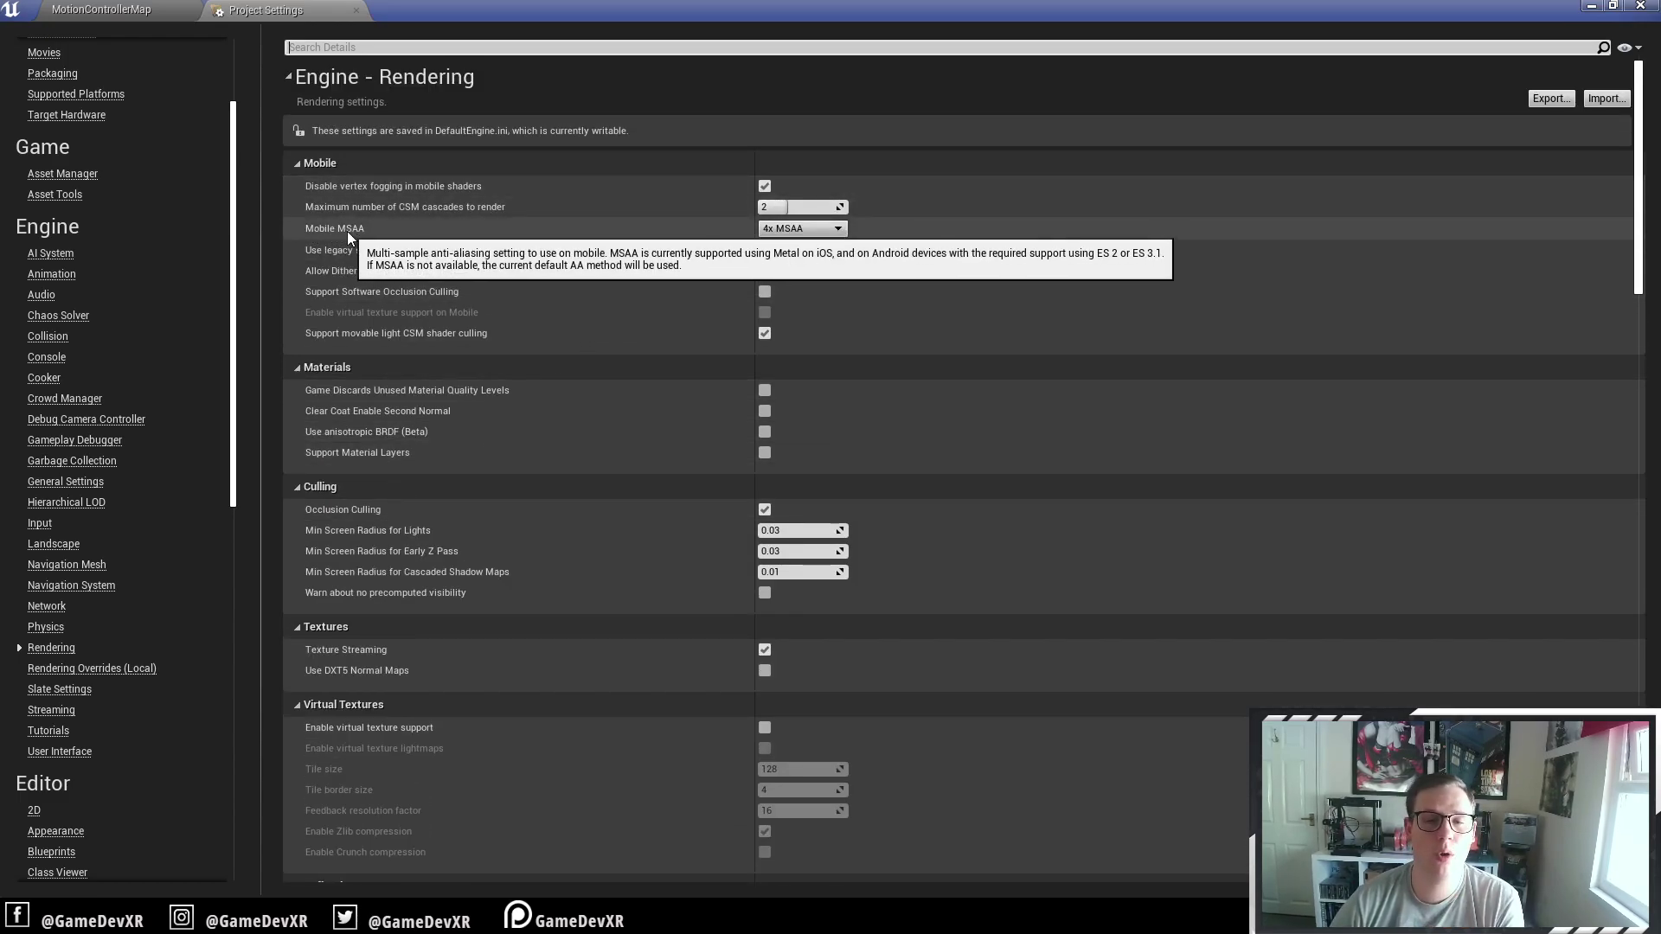
{"action": "left_click", "coordinate": [823, 232]}
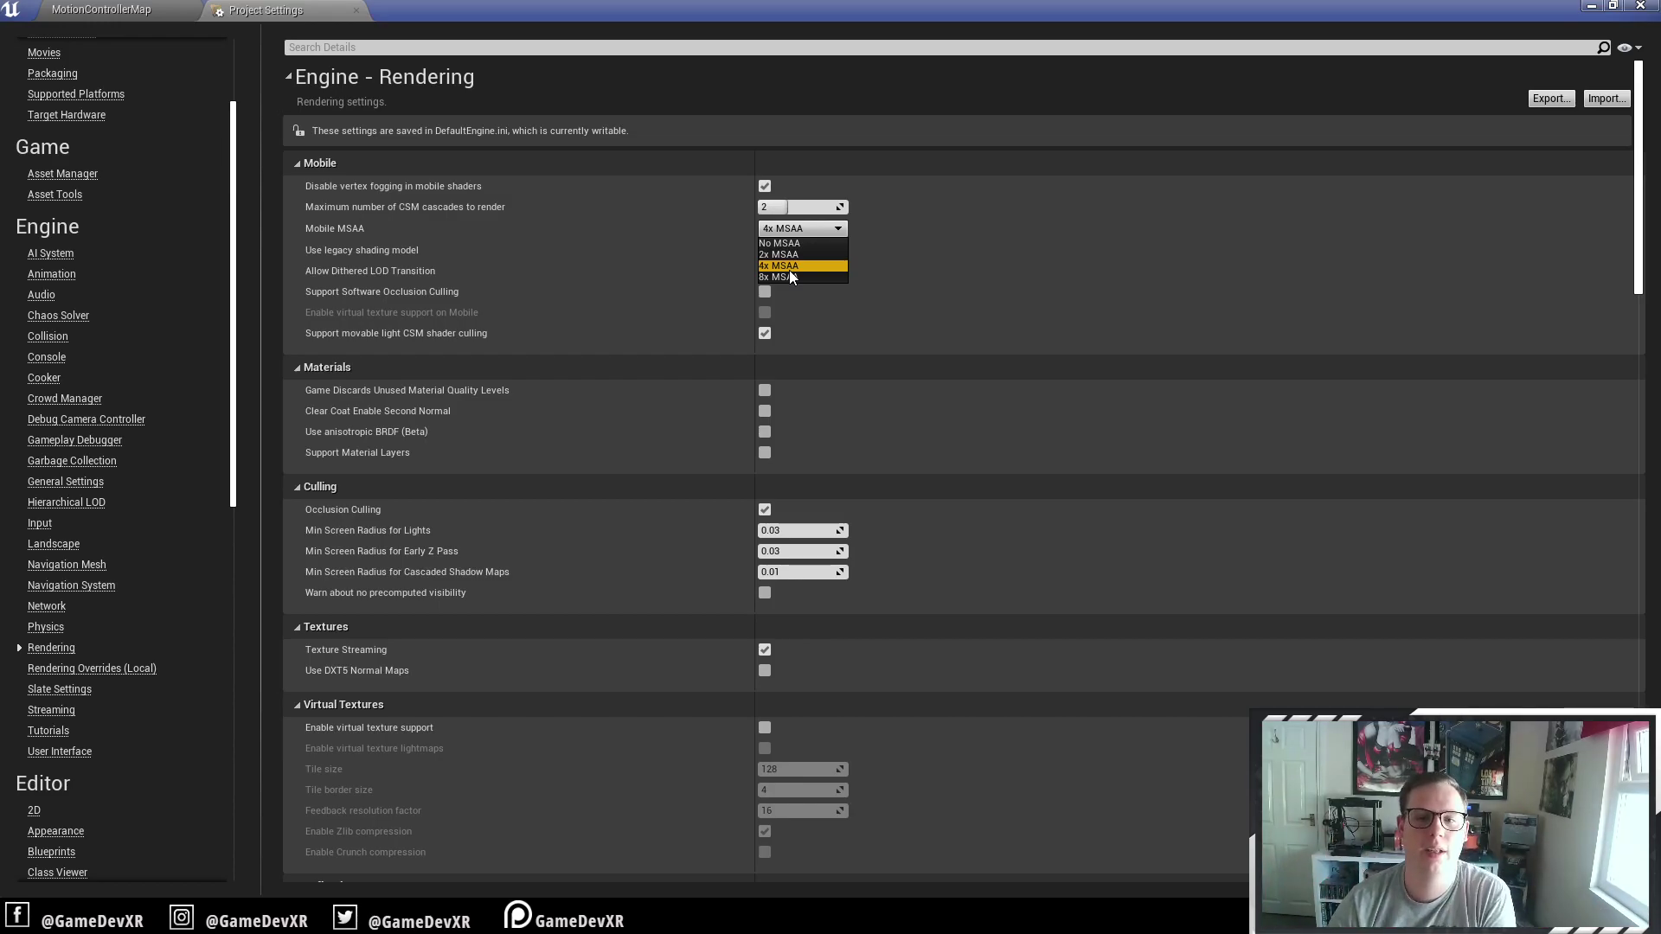
{"action": "left_click", "coordinate": [794, 265]}
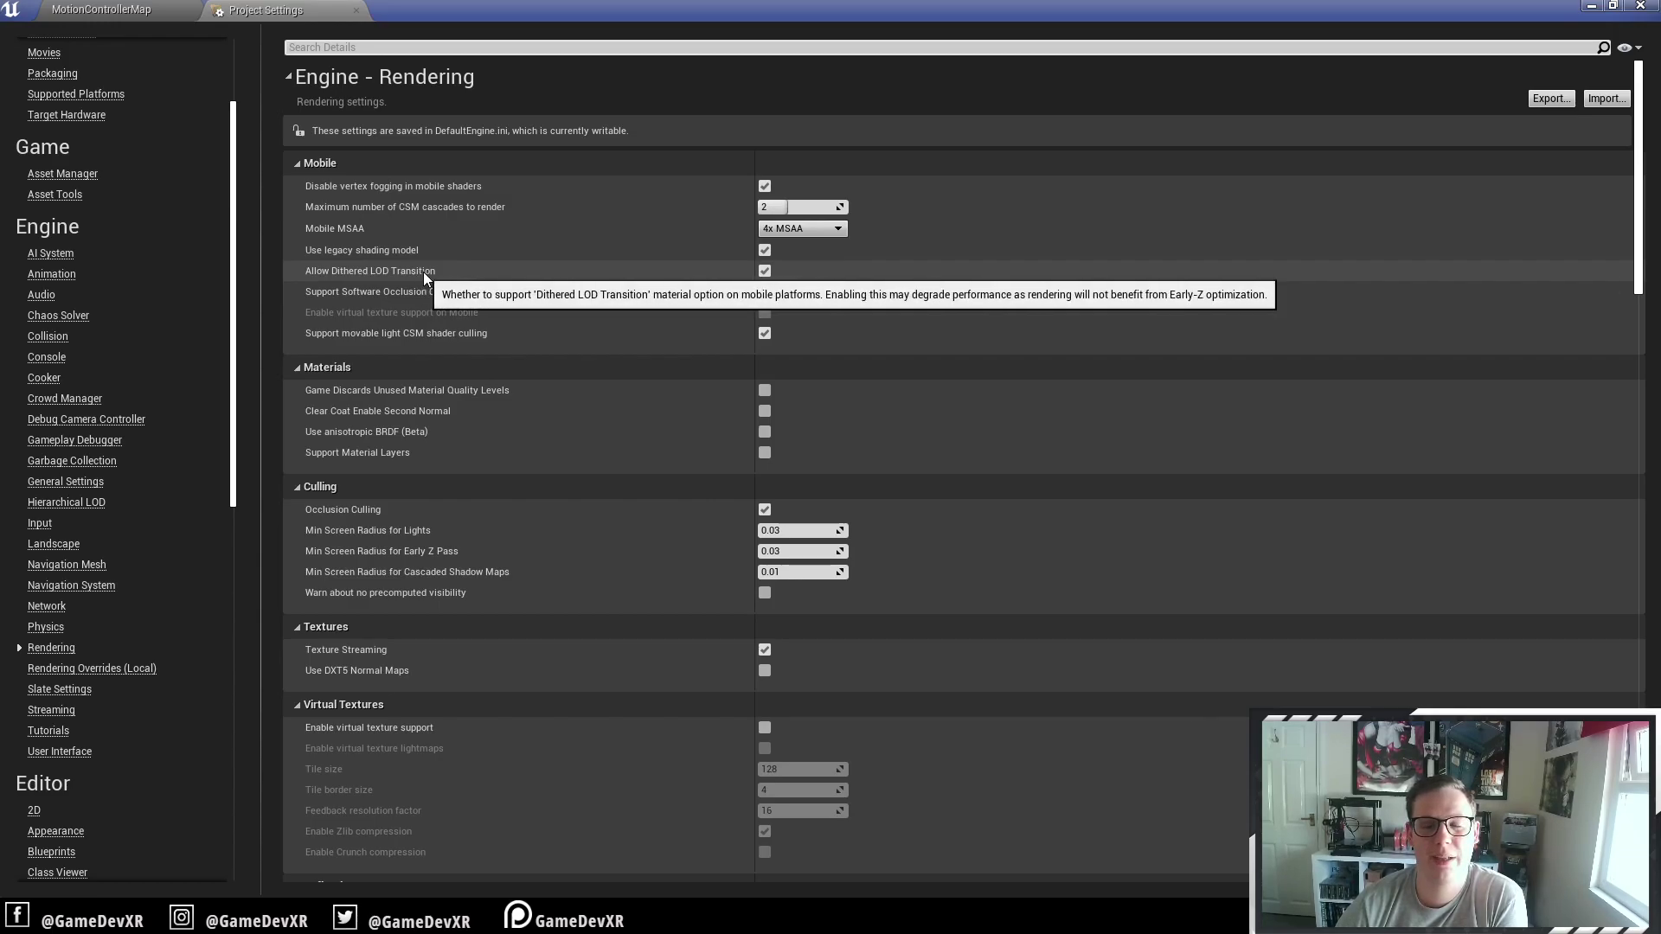
{"action": "scroll", "coordinate": [1025, 345], "scroll_direction": "down", "scroll_amount": 5}
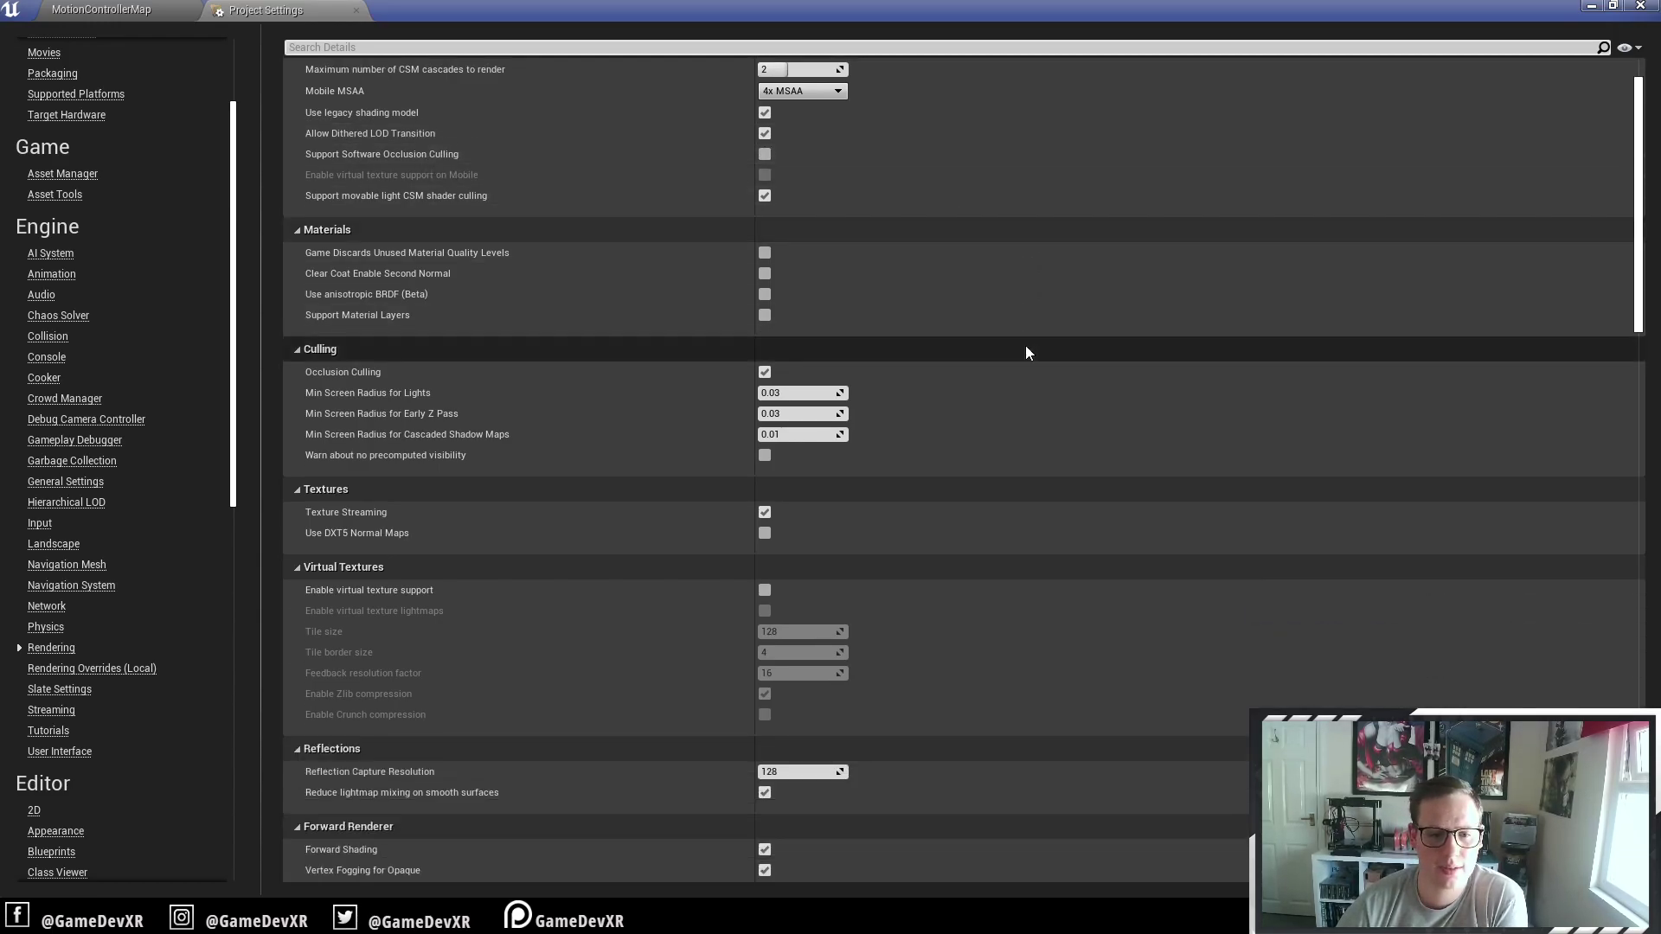
{"action": "scroll", "coordinate": [1003, 348], "scroll_direction": "down", "scroll_amount": 5}
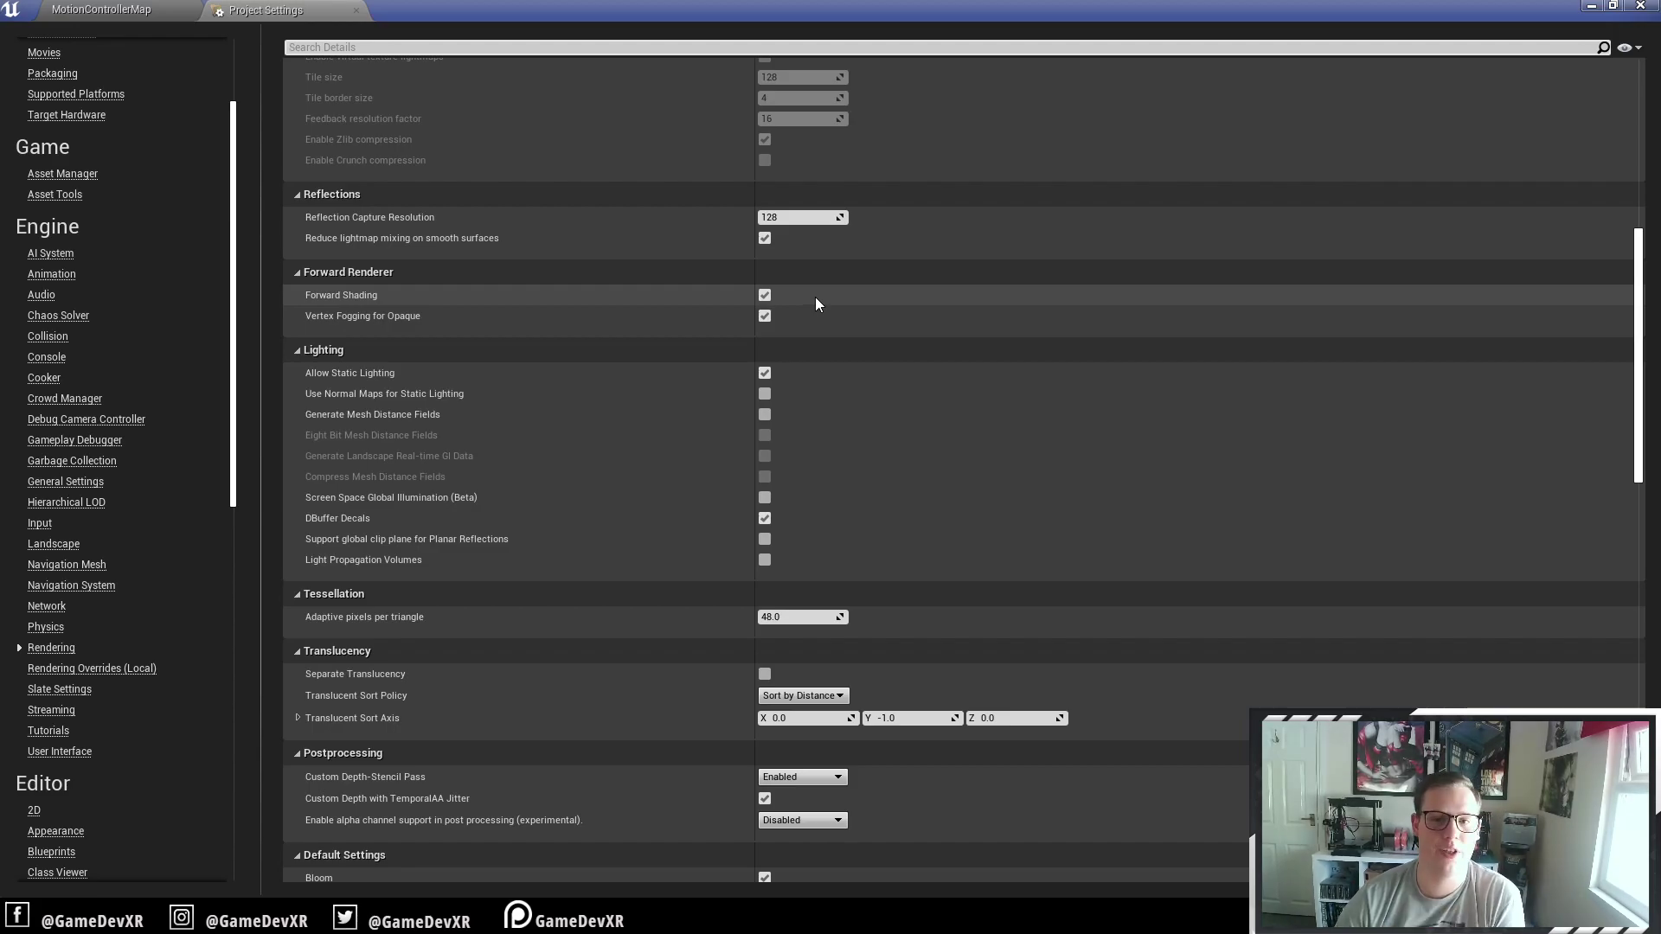
{"action": "scroll", "coordinate": [952, 303], "scroll_direction": "down", "scroll_amount": 1}
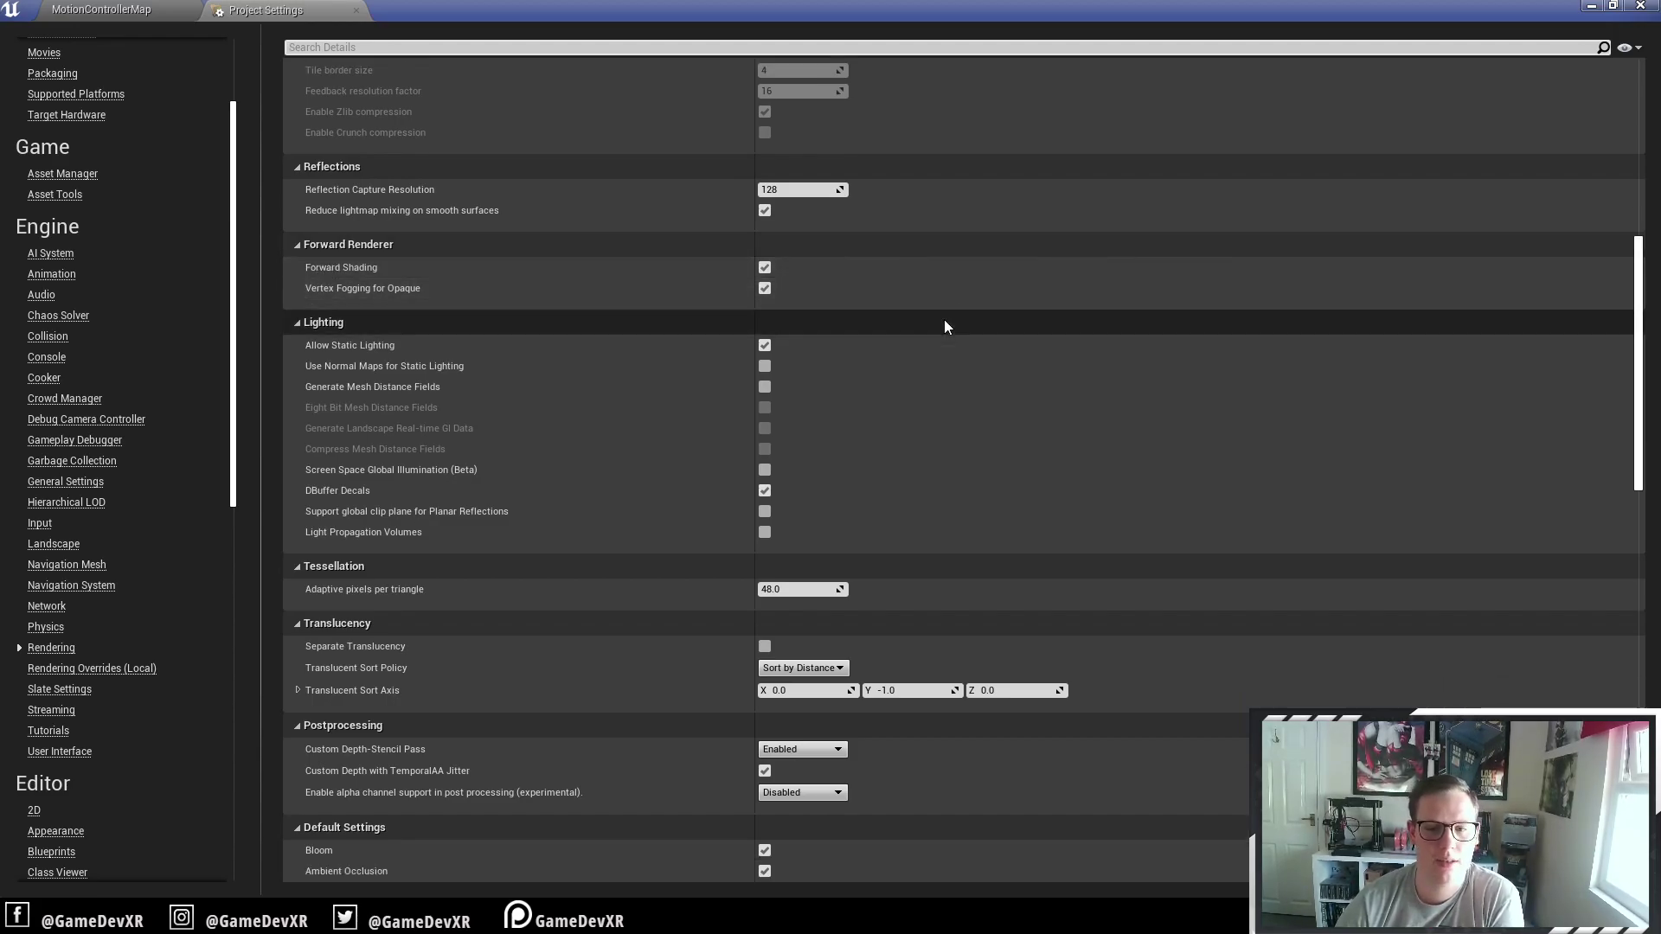
{"action": "scroll", "coordinate": [921, 299], "scroll_direction": "down", "scroll_amount": 3}
{"action": "scroll", "coordinate": [924, 301], "scroll_direction": "down", "scroll_amount": 10}
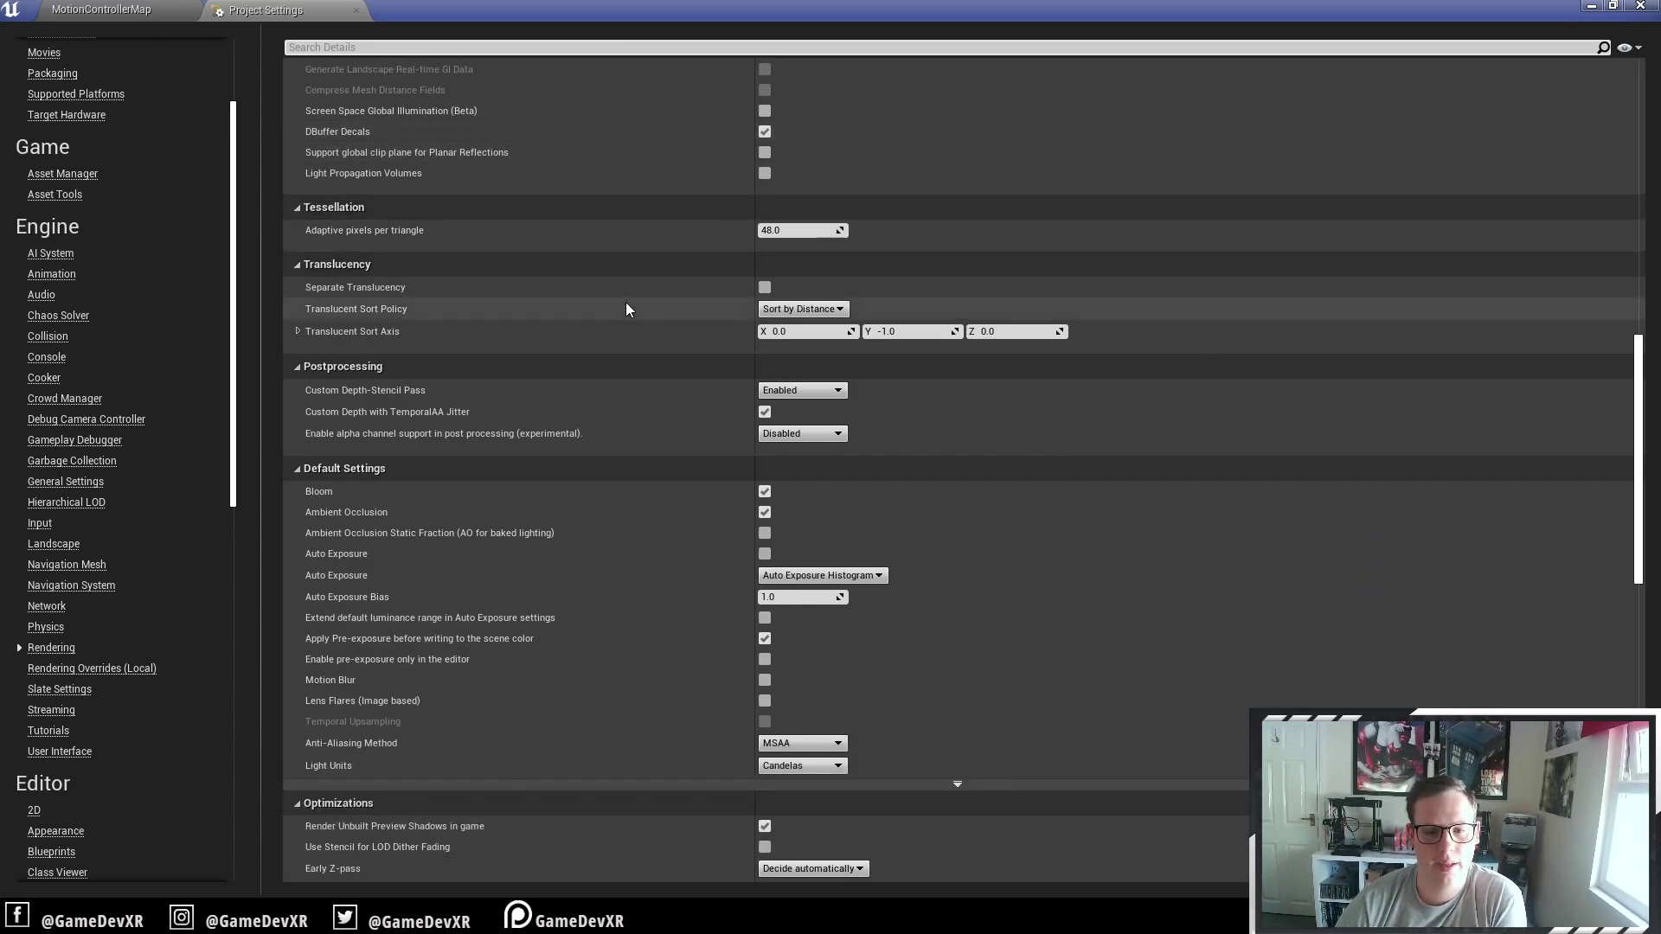
{"action": "scroll", "coordinate": [625, 308], "scroll_direction": "down", "scroll_amount": 5}
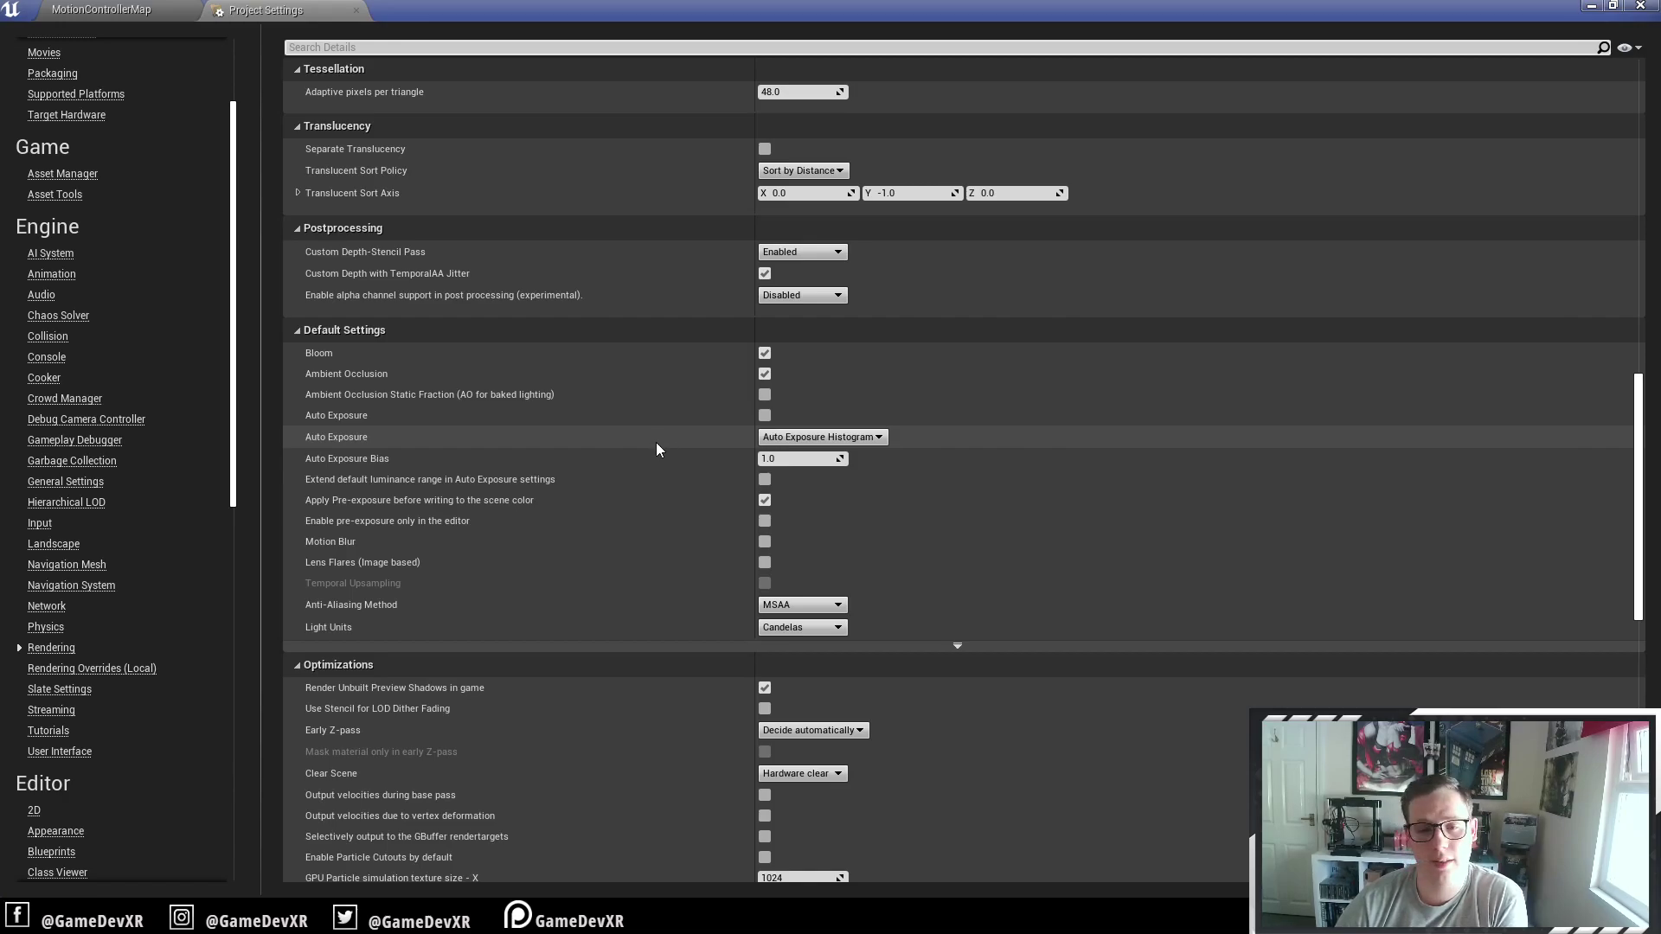
{"action": "scroll", "coordinate": [606, 454], "scroll_direction": "down", "scroll_amount": 2}
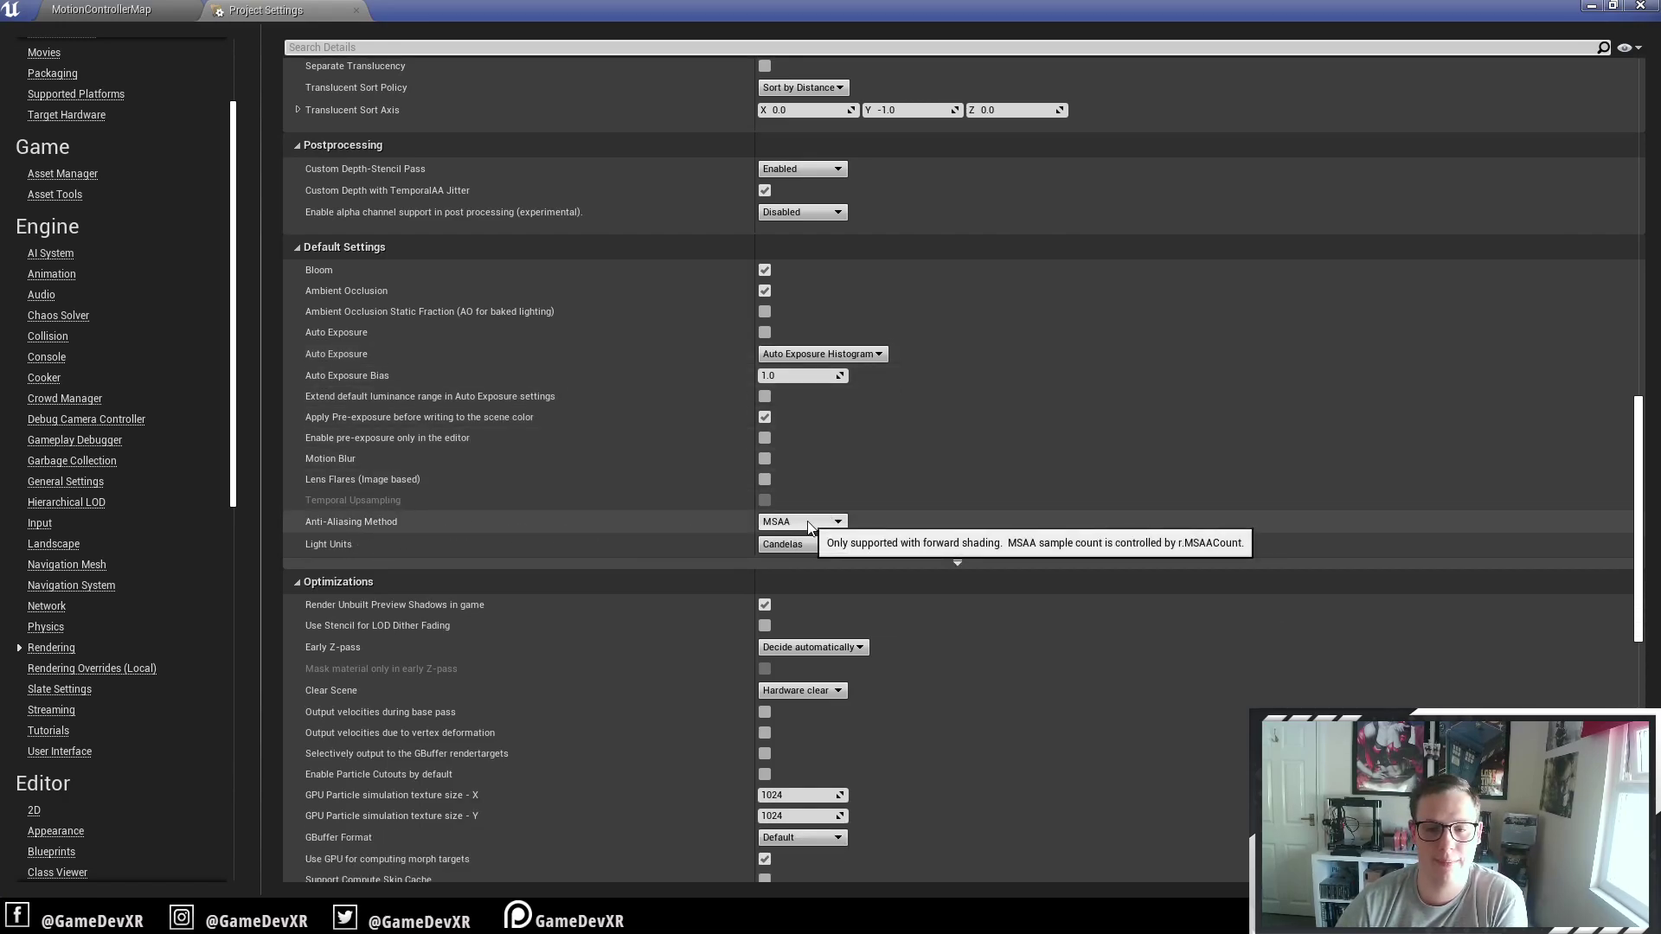
{"action": "scroll", "coordinate": [865, 485], "scroll_direction": "down", "scroll_amount": 3}
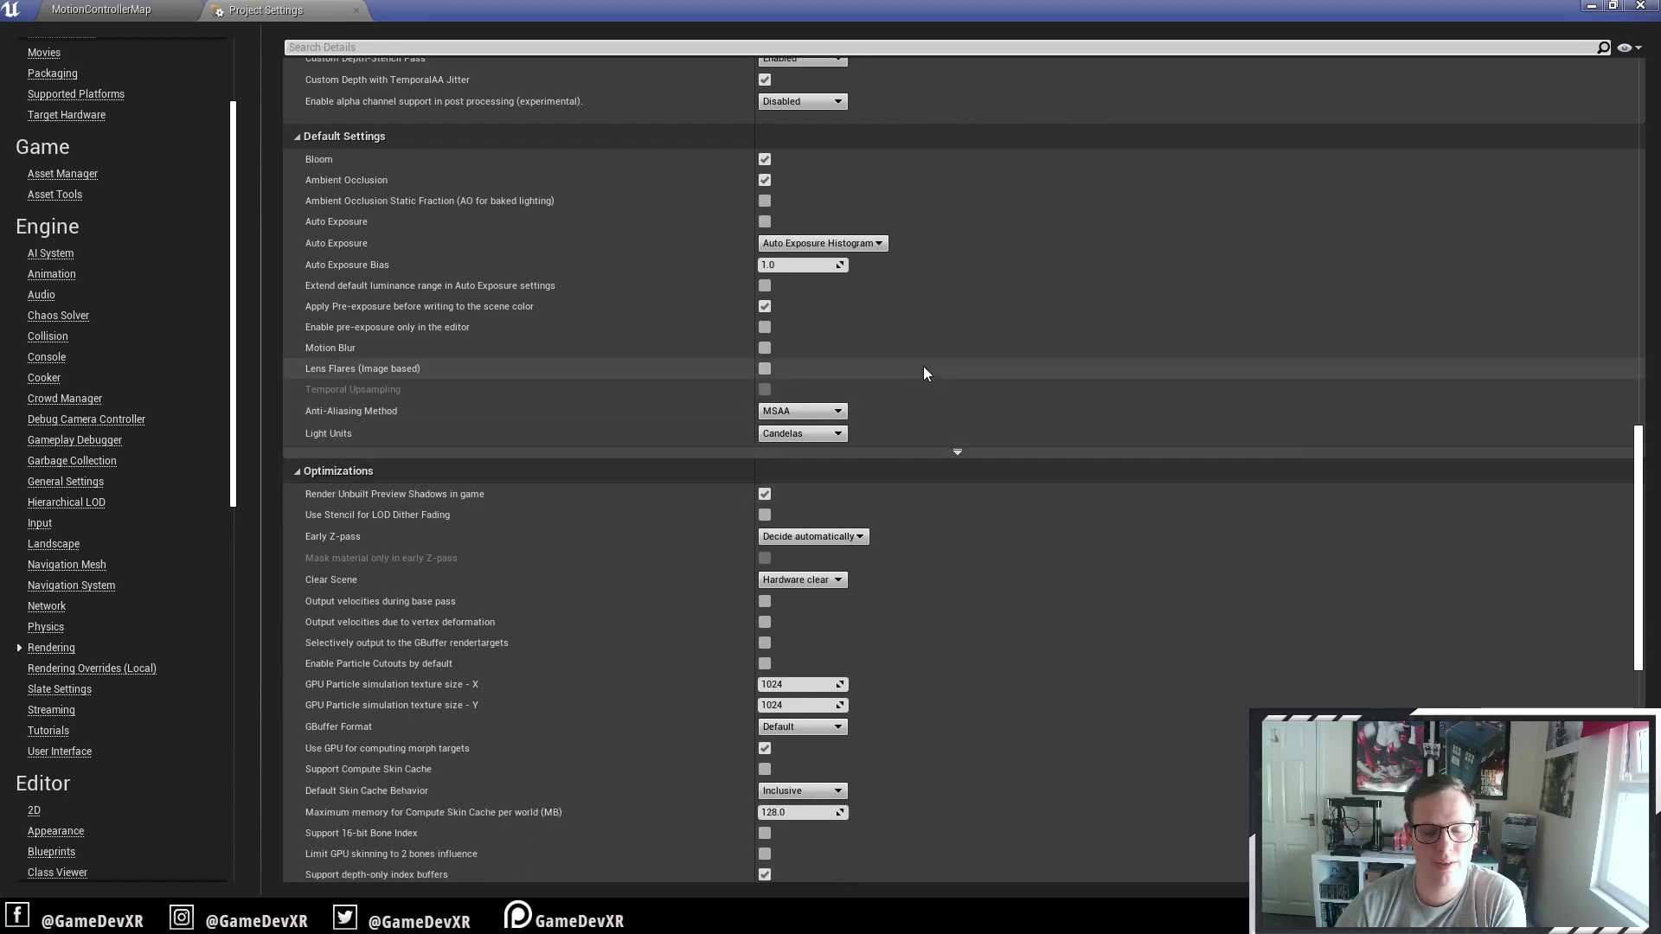
{"action": "scroll", "coordinate": [925, 381], "scroll_direction": "down", "scroll_amount": 1}
{"action": "scroll", "coordinate": [929, 436], "scroll_direction": "down", "scroll_amount": 3}
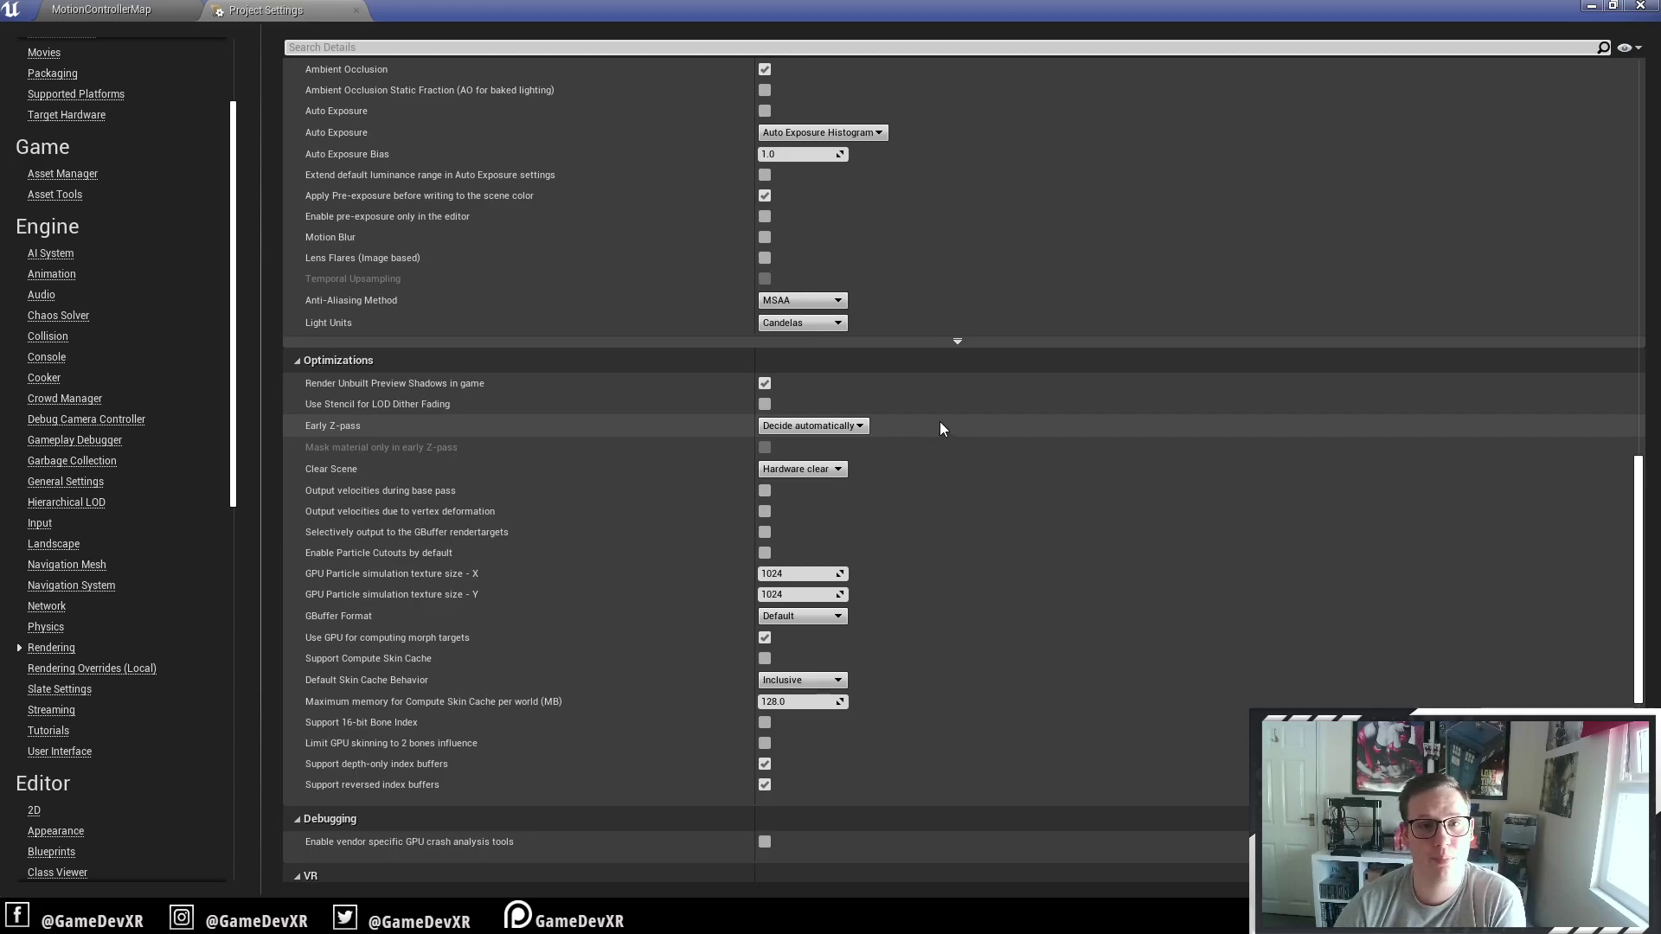
{"action": "scroll", "coordinate": [779, 324], "scroll_direction": "down", "scroll_amount": 3}
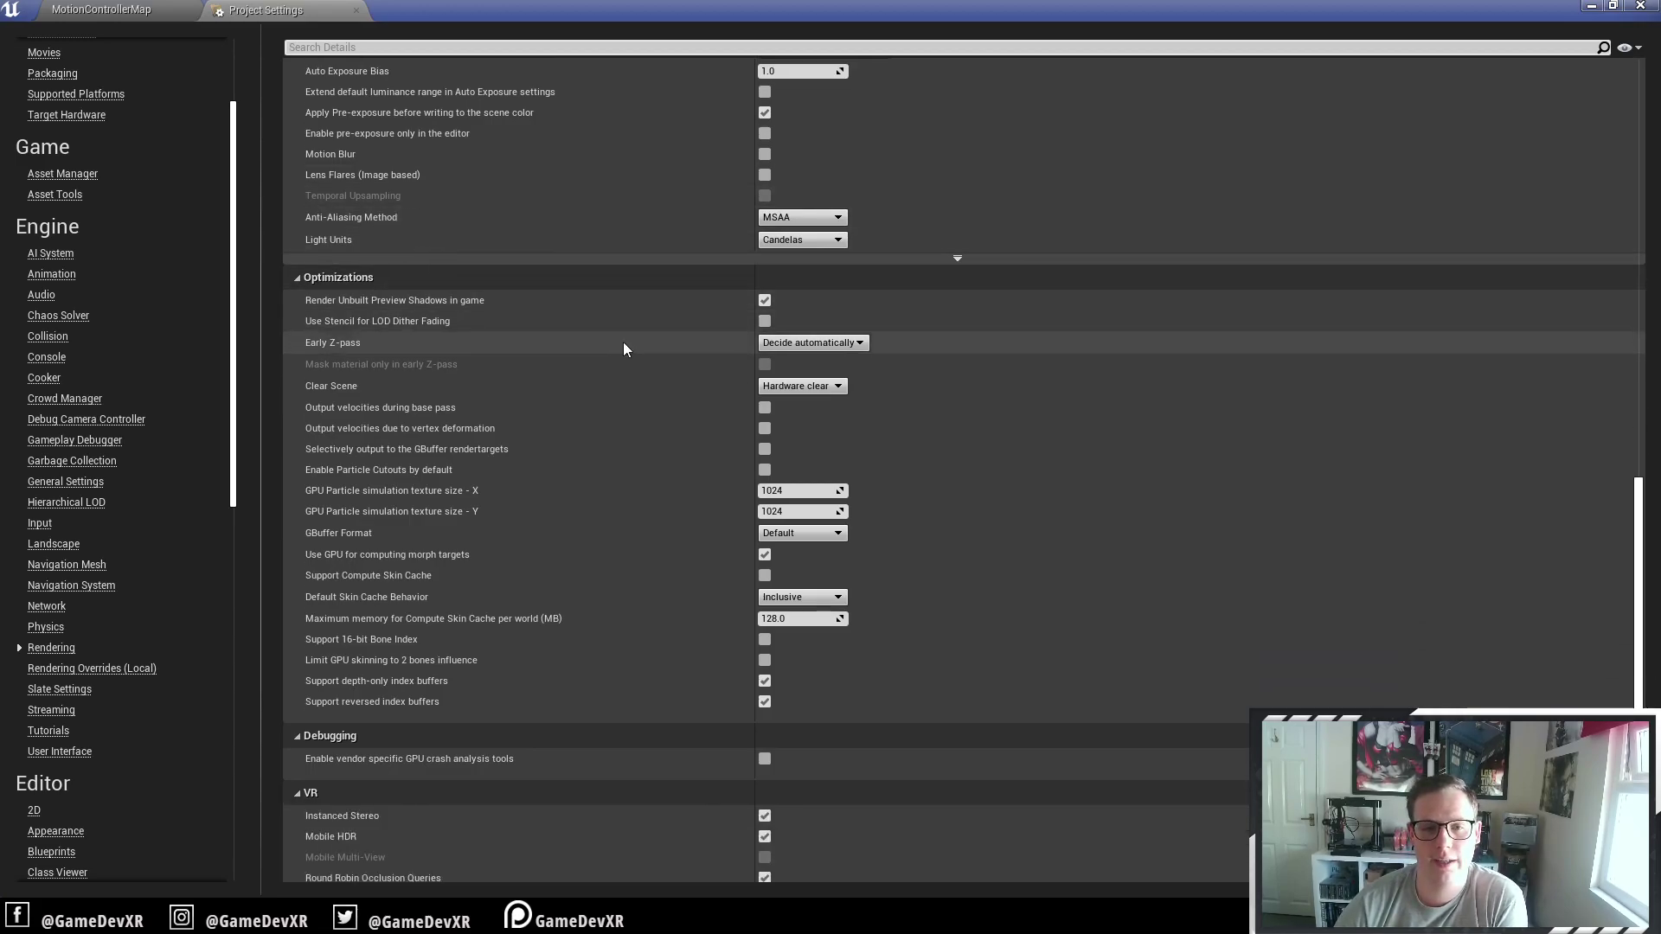
{"action": "scroll", "coordinate": [616, 370], "scroll_direction": "down", "scroll_amount": 10}
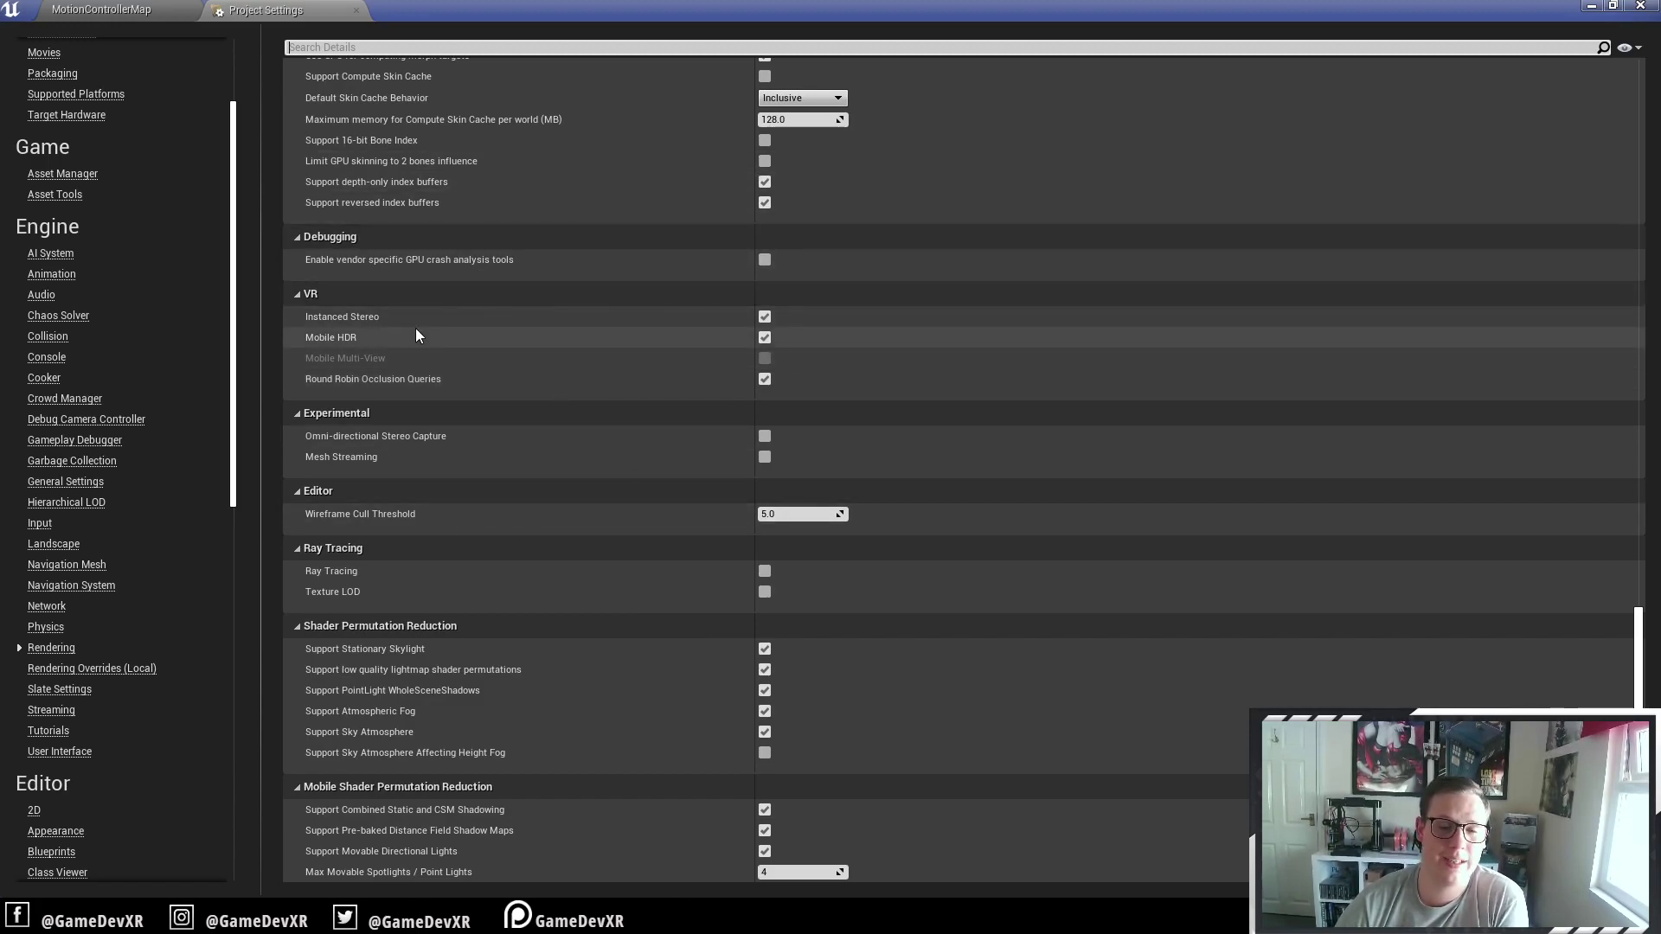
Toggle Mobile HDR off and back on, then enable Instanced Stereo in the VR rendering settings
{"action": "mouse_move", "coordinate": [317, 326]}
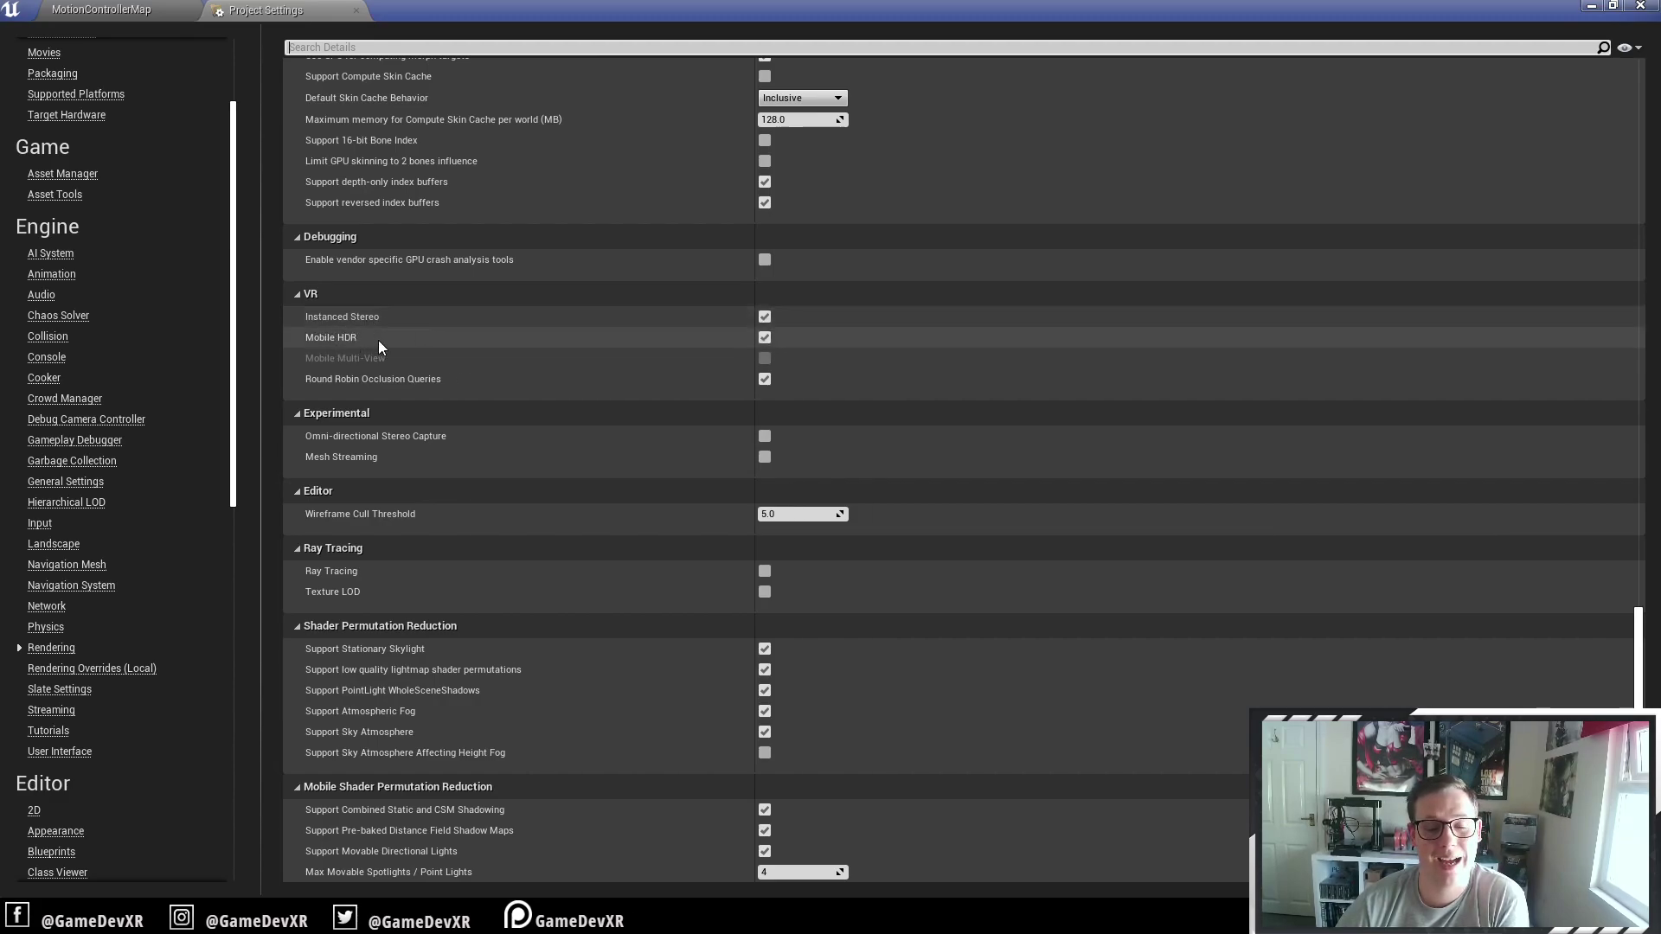
{"action": "left_click", "coordinate": [763, 337]}
{"action": "left_click", "coordinate": [764, 337]}
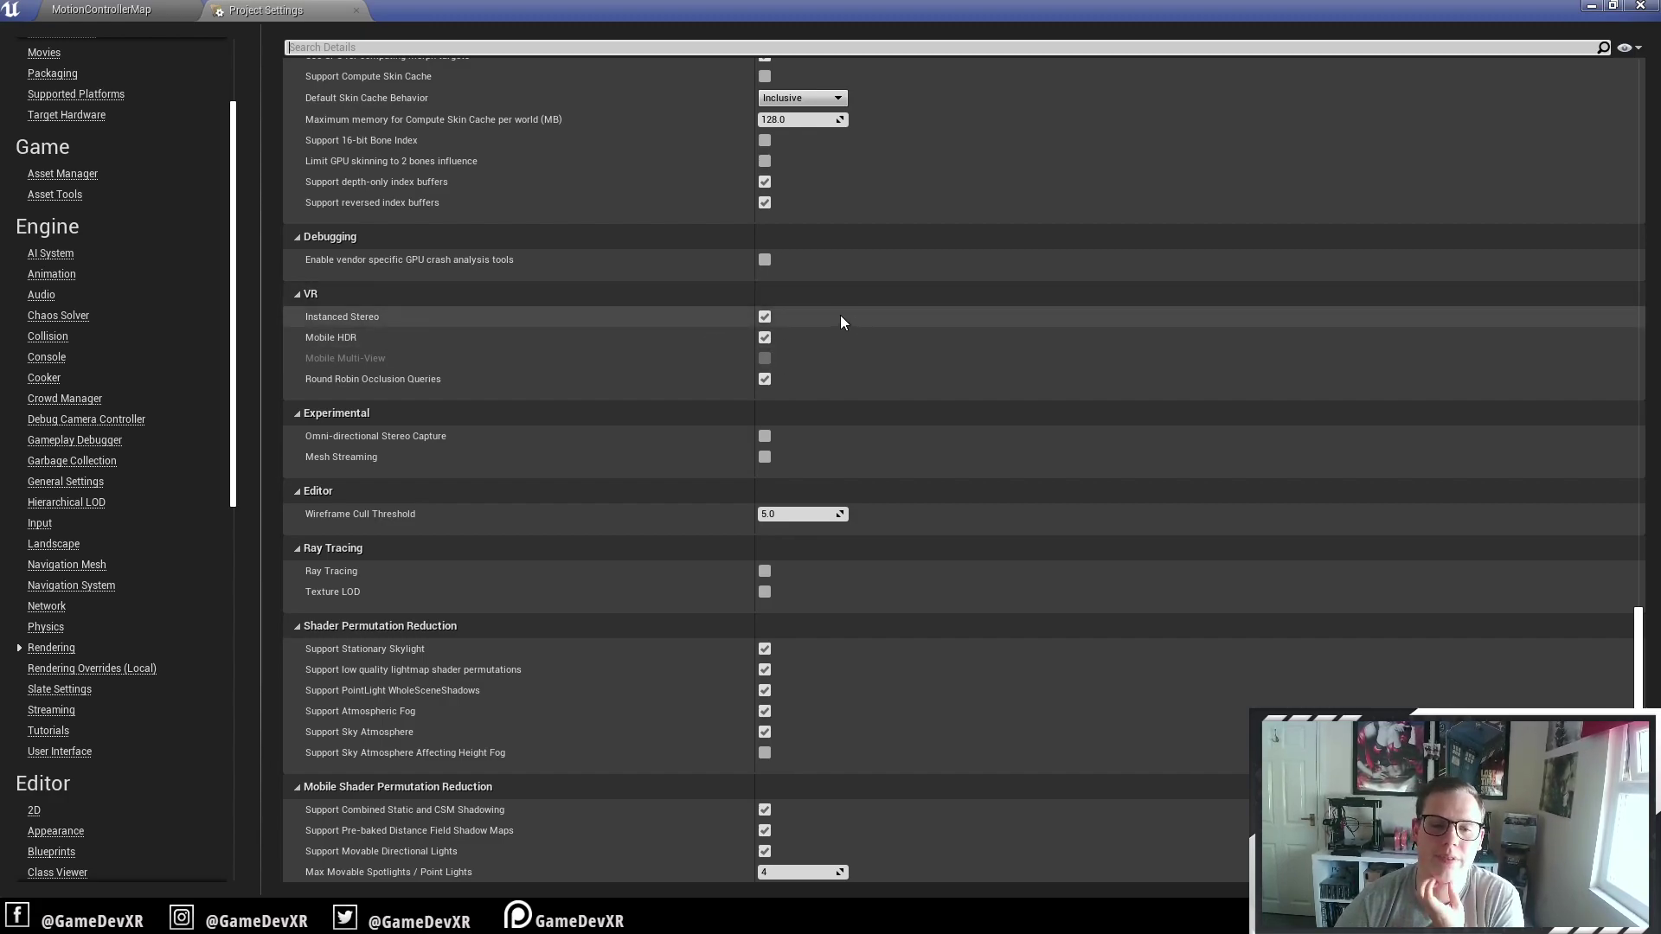
{"action": "scroll", "coordinate": [846, 310], "scroll_direction": "down", "scroll_amount": 2}
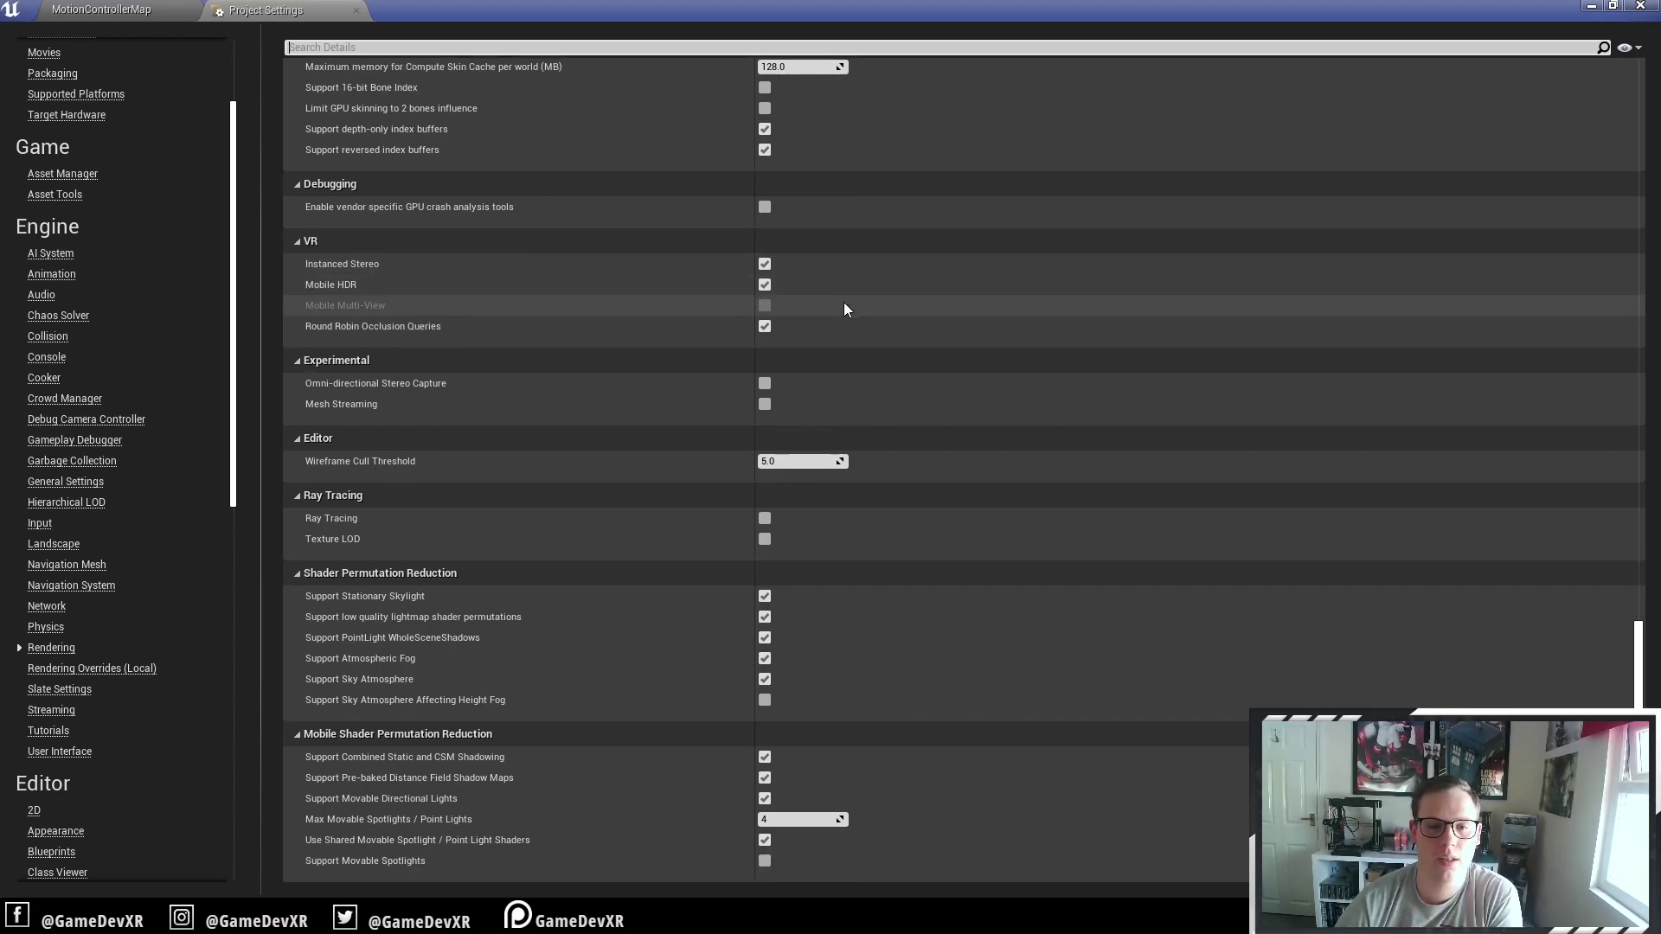
{"action": "left_click", "coordinate": [765, 264]}
{"action": "scroll", "coordinate": [138, 523], "scroll_direction": "down", "scroll_amount": 1}
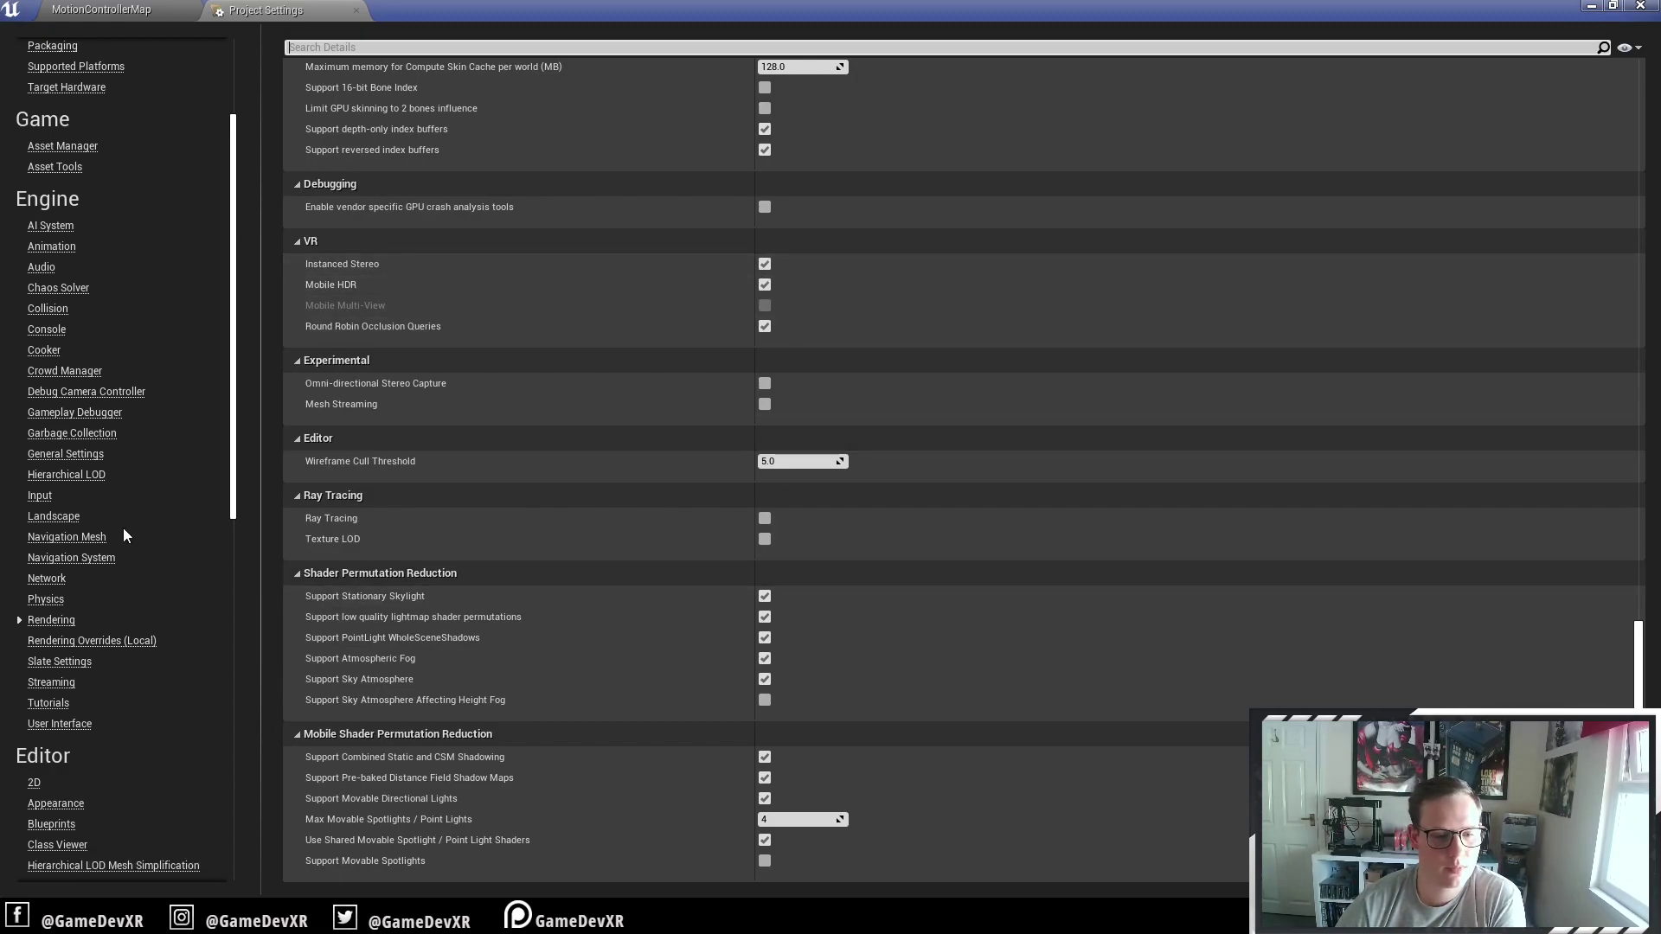
{"action": "scroll", "coordinate": [126, 528], "scroll_direction": "down", "scroll_amount": 18}
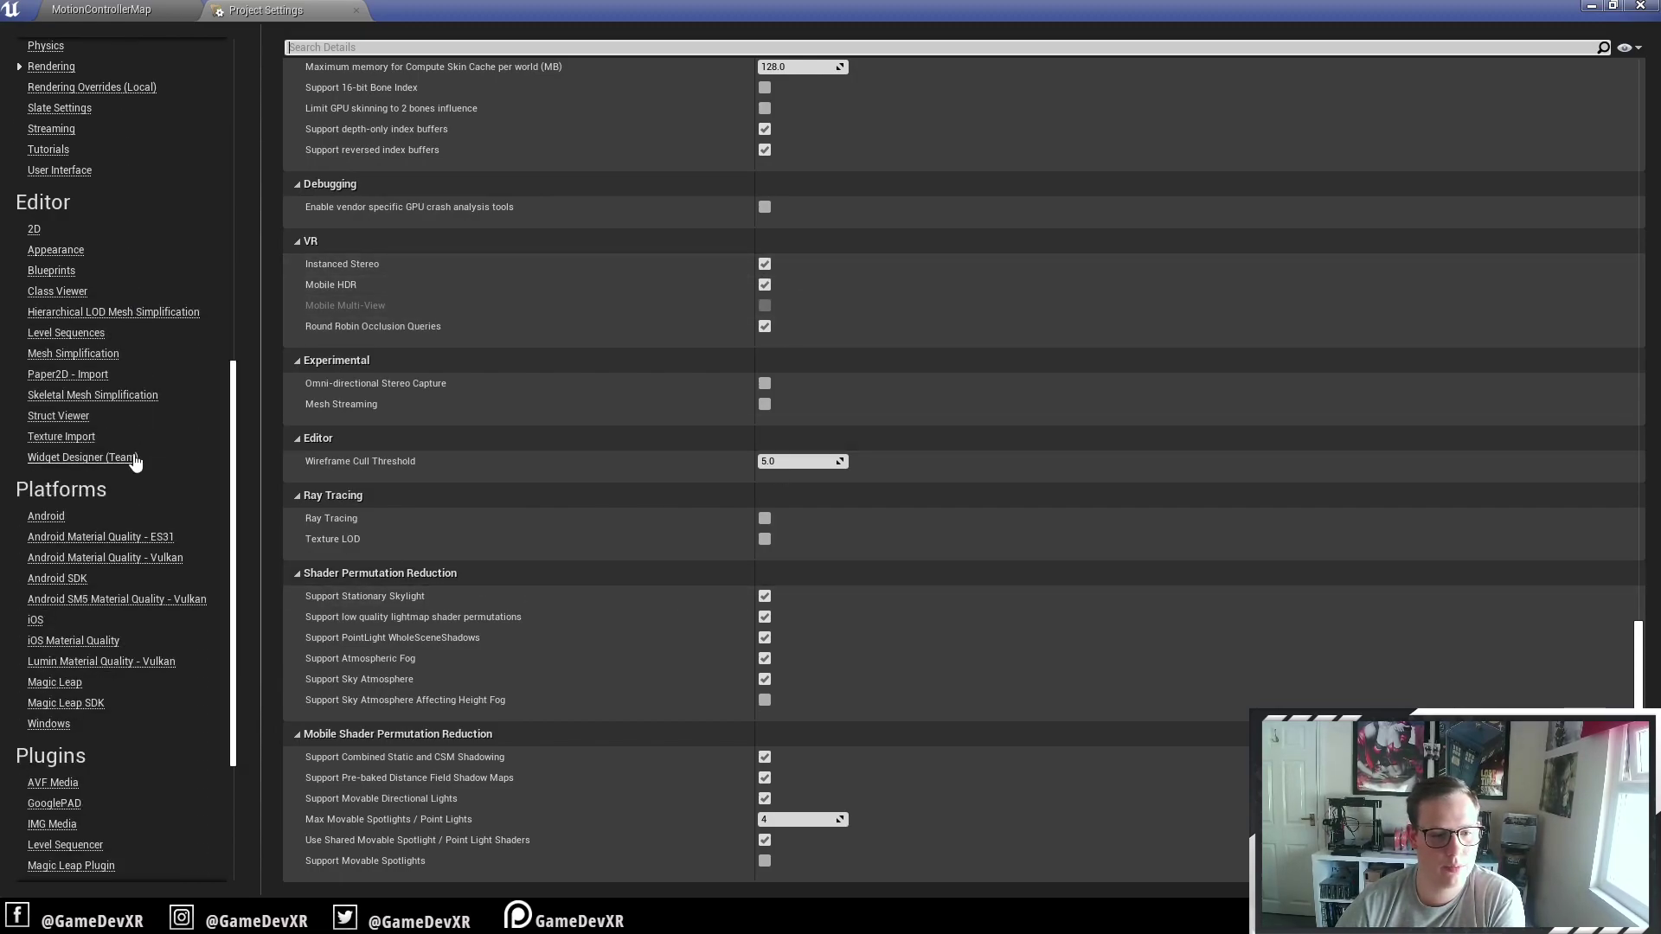
Open Platforms > Android and review APK Packaging: Minimum SDK 24, Target SDK 28, data inside .apk
{"action": "left_click", "coordinate": [45, 518]}
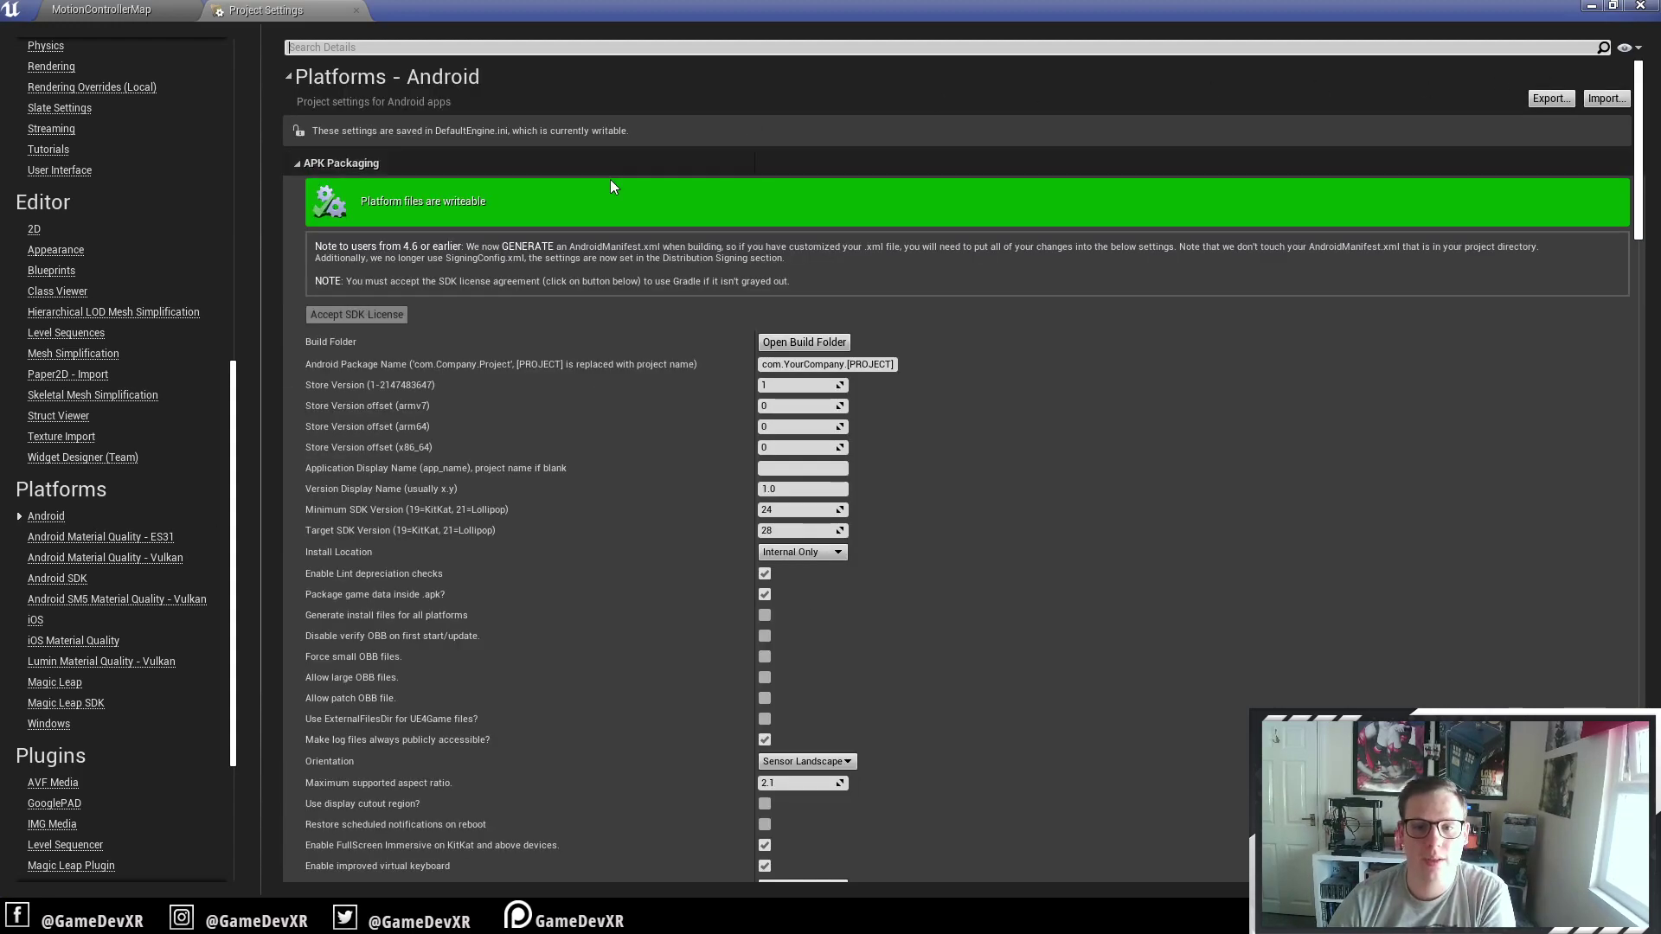
{"action": "scroll", "coordinate": [977, 407], "scroll_direction": "down", "scroll_amount": 4}
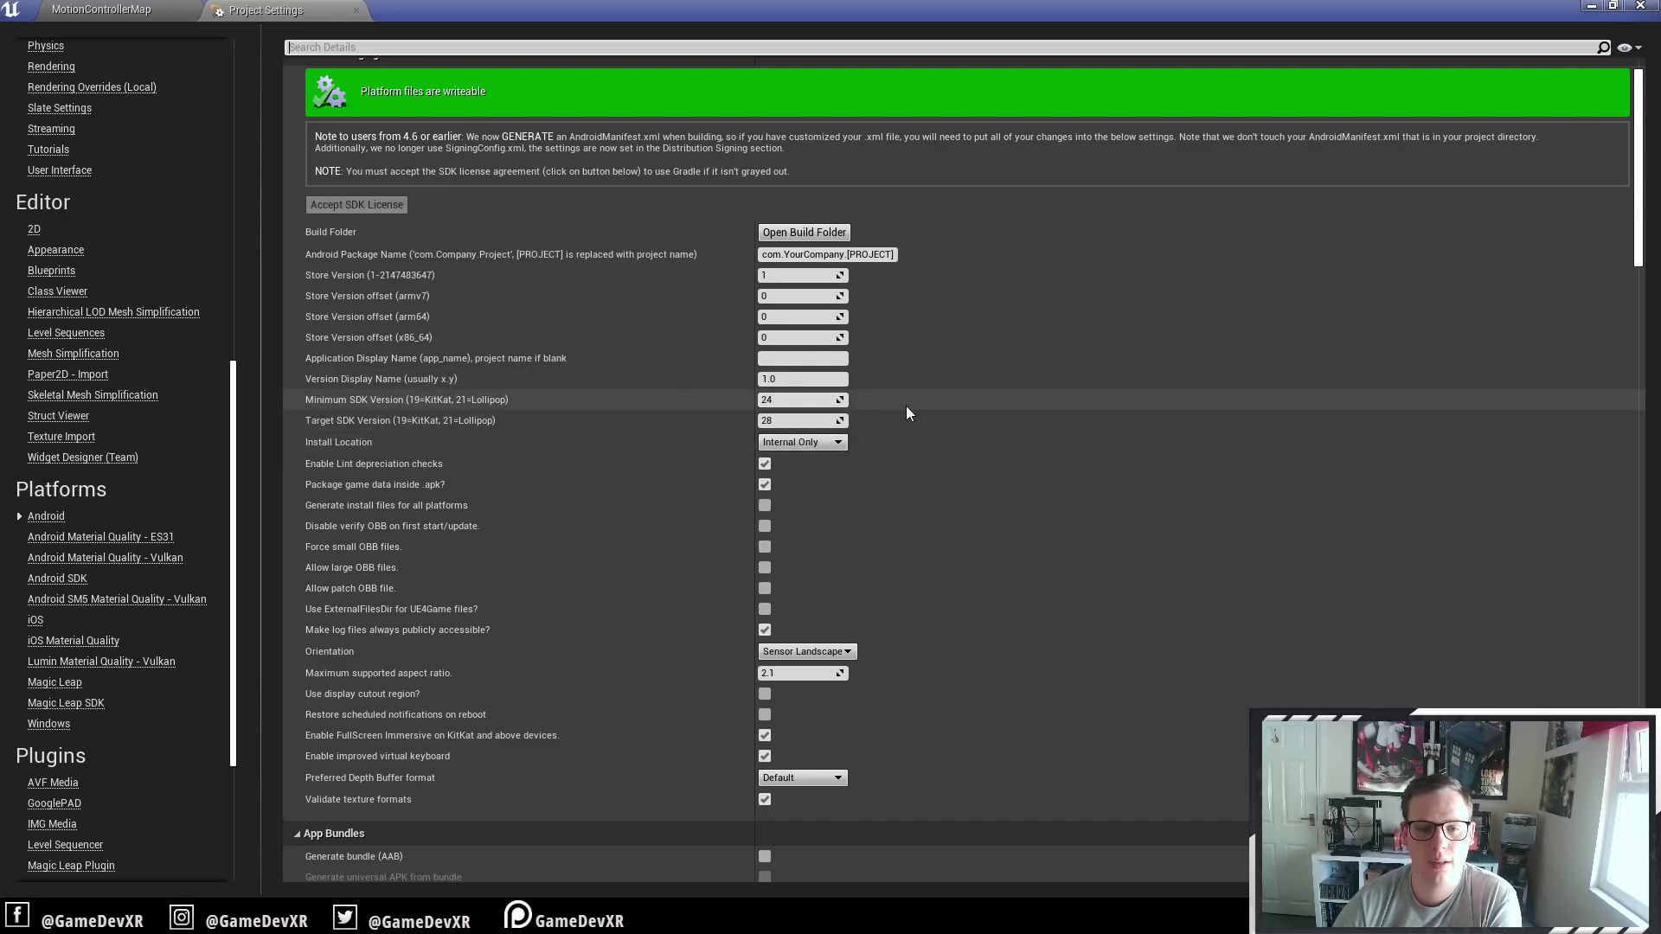
{"action": "scroll", "coordinate": [875, 415], "scroll_direction": "down", "scroll_amount": 1}
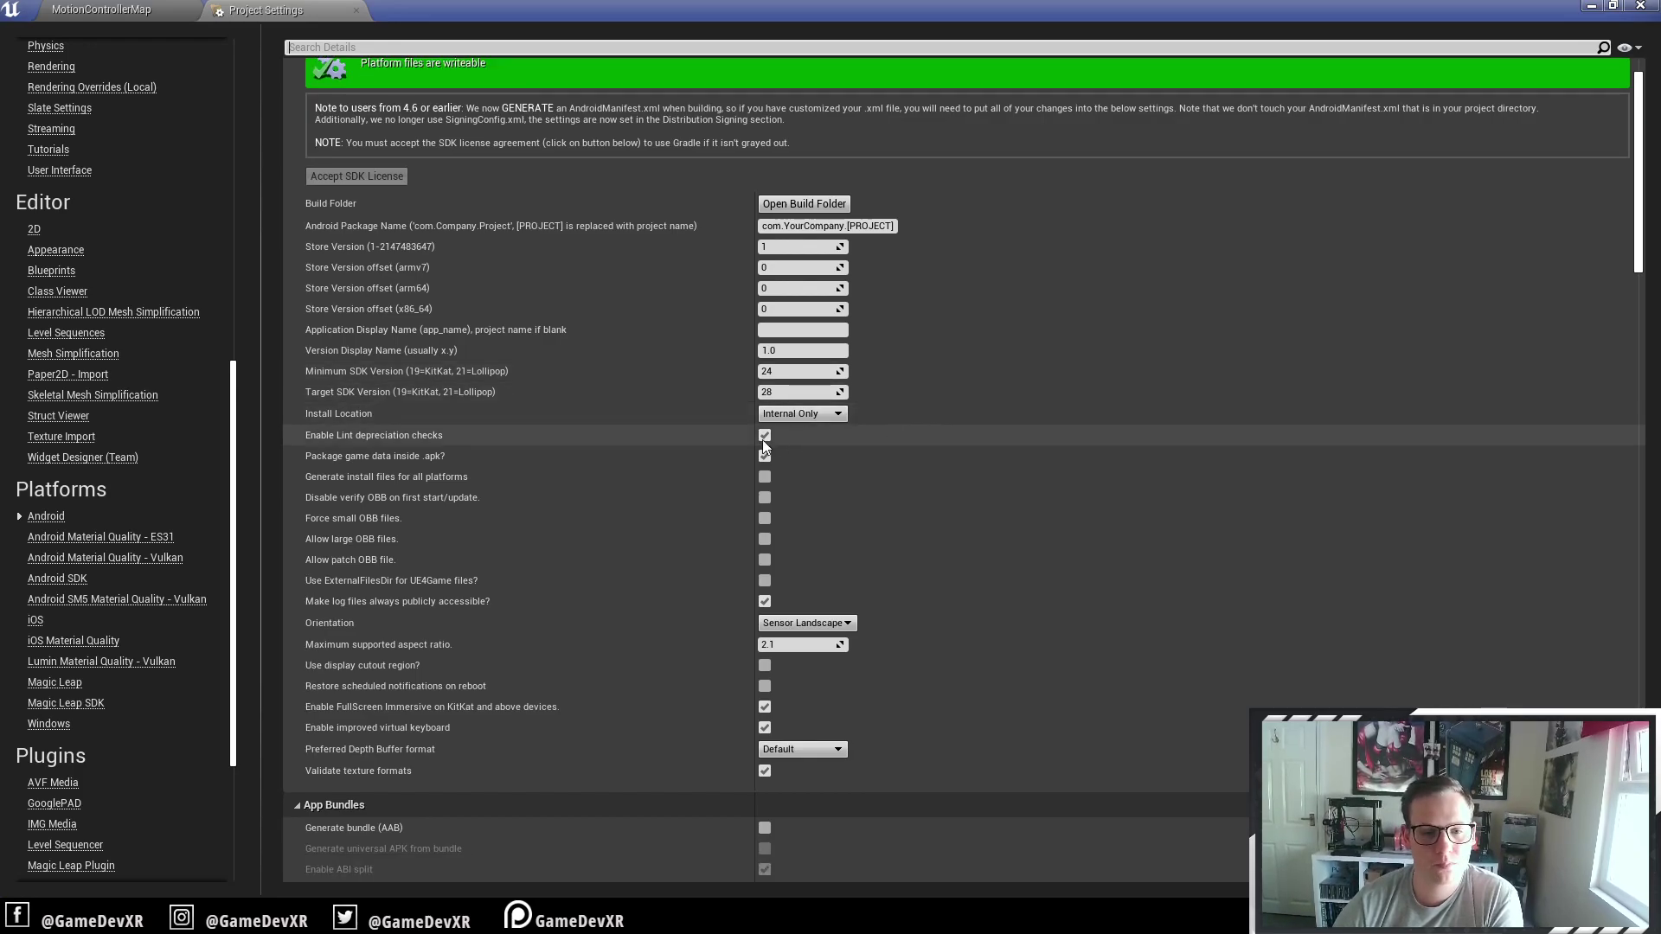
{"action": "mouse_move", "coordinate": [377, 460]}
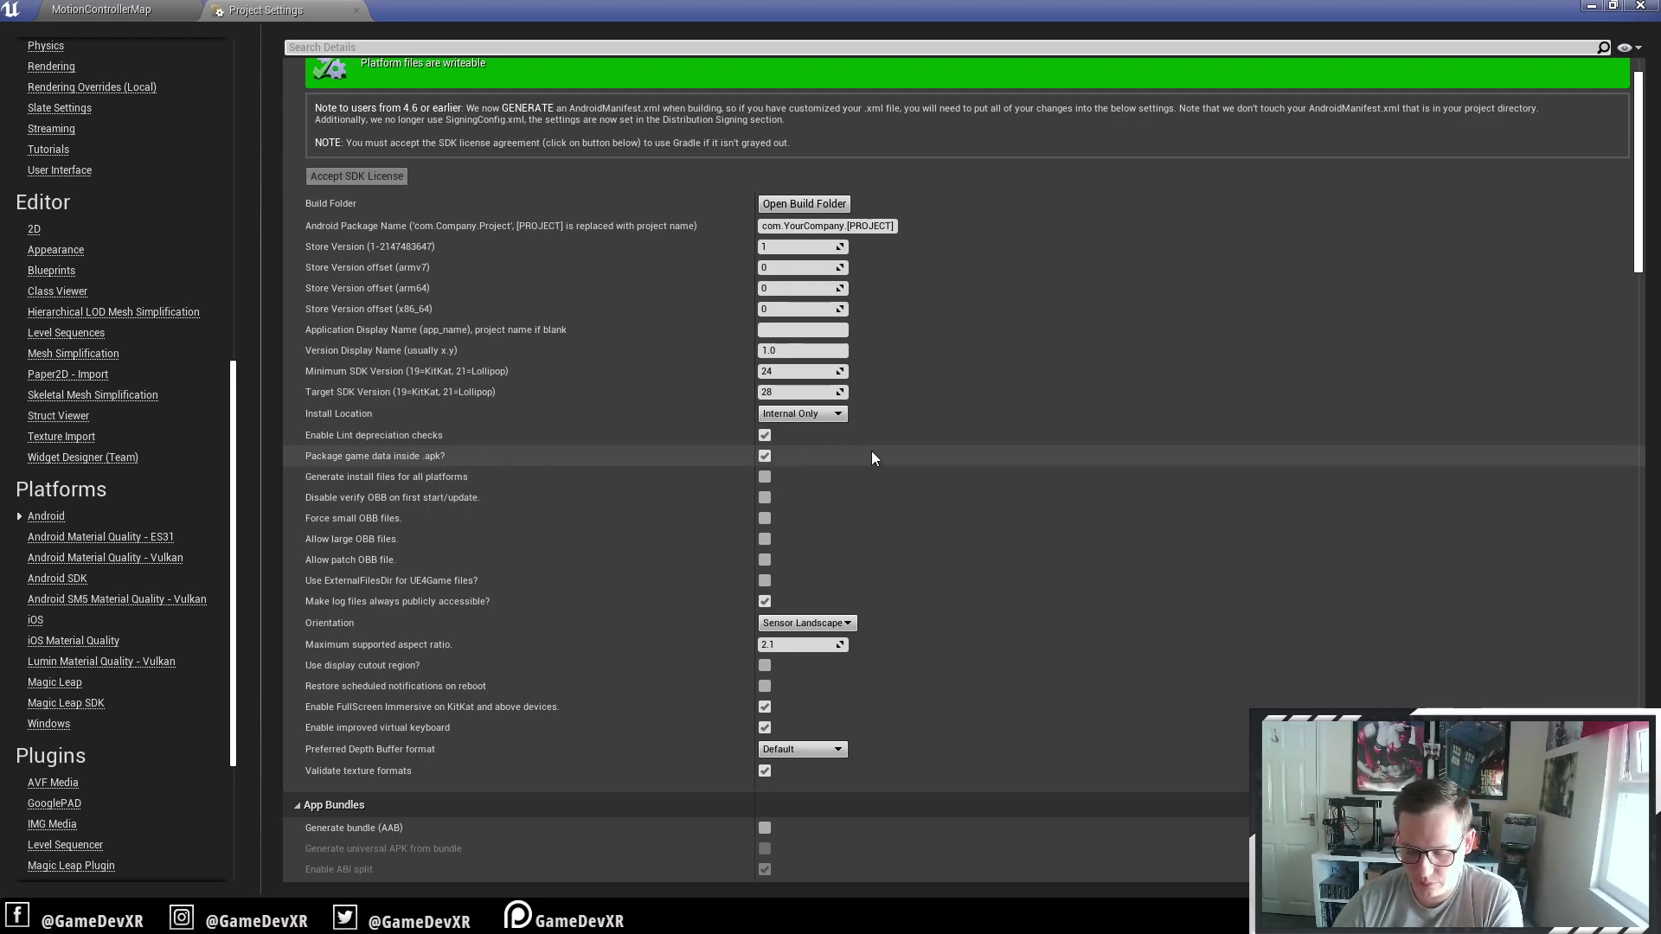
{"action": "scroll", "coordinate": [904, 464], "scroll_direction": "down", "scroll_amount": 3}
{"action": "scroll", "coordinate": [904, 470], "scroll_direction": "down", "scroll_amount": 5}
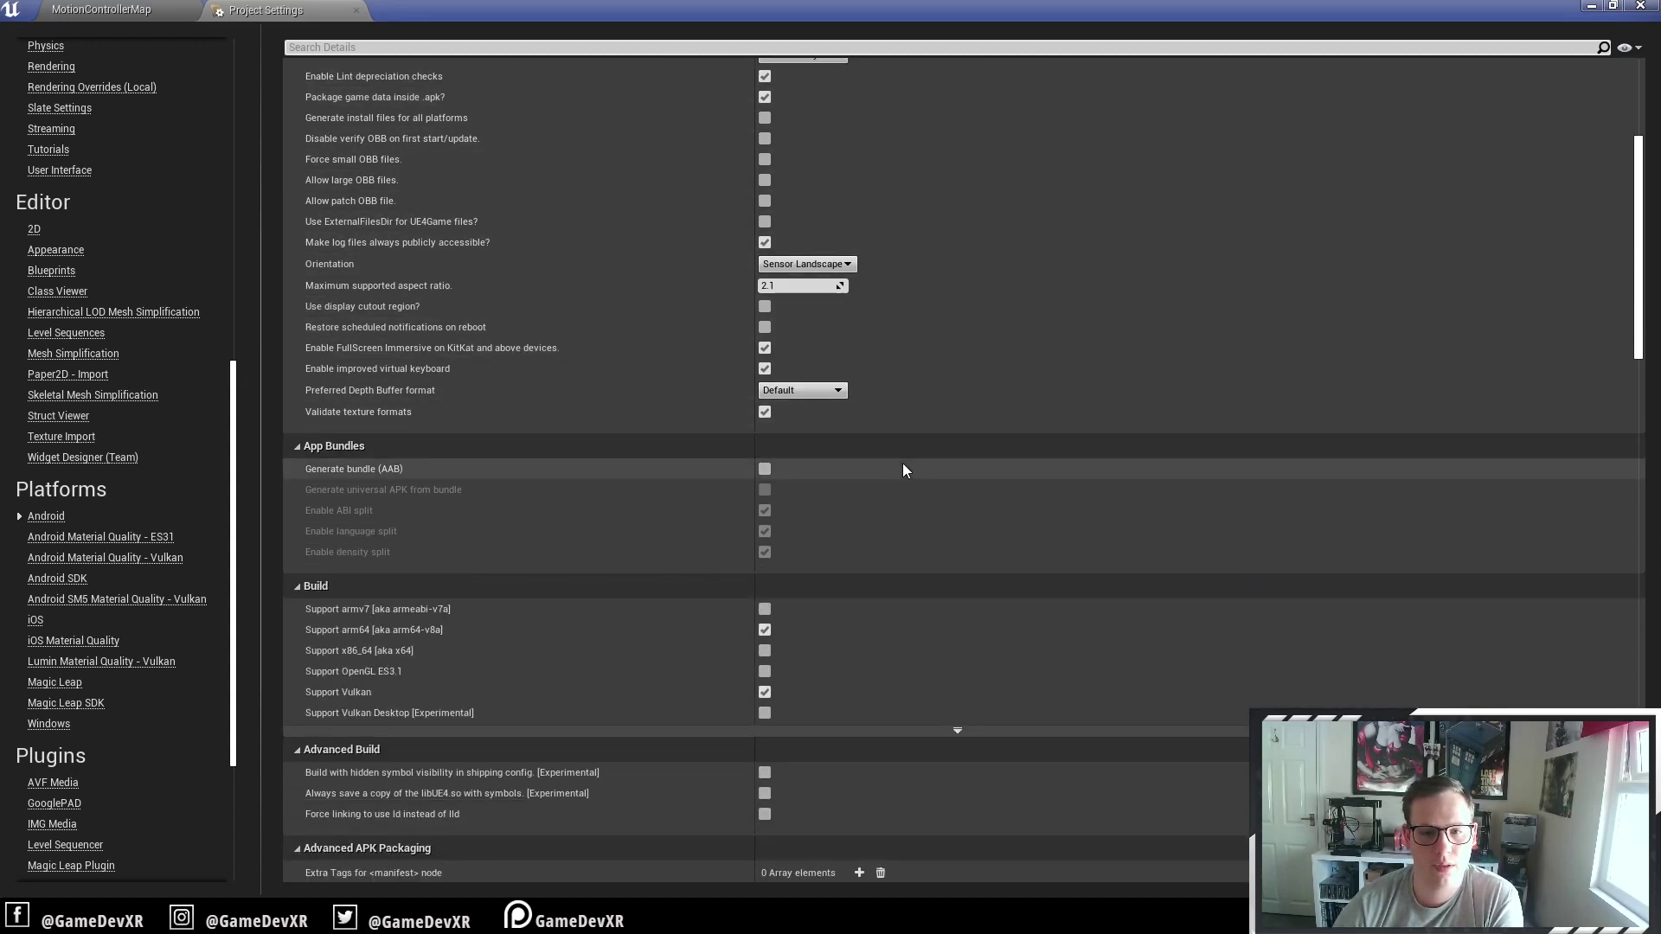
{"action": "scroll", "coordinate": [903, 470], "scroll_direction": "down", "scroll_amount": 1}
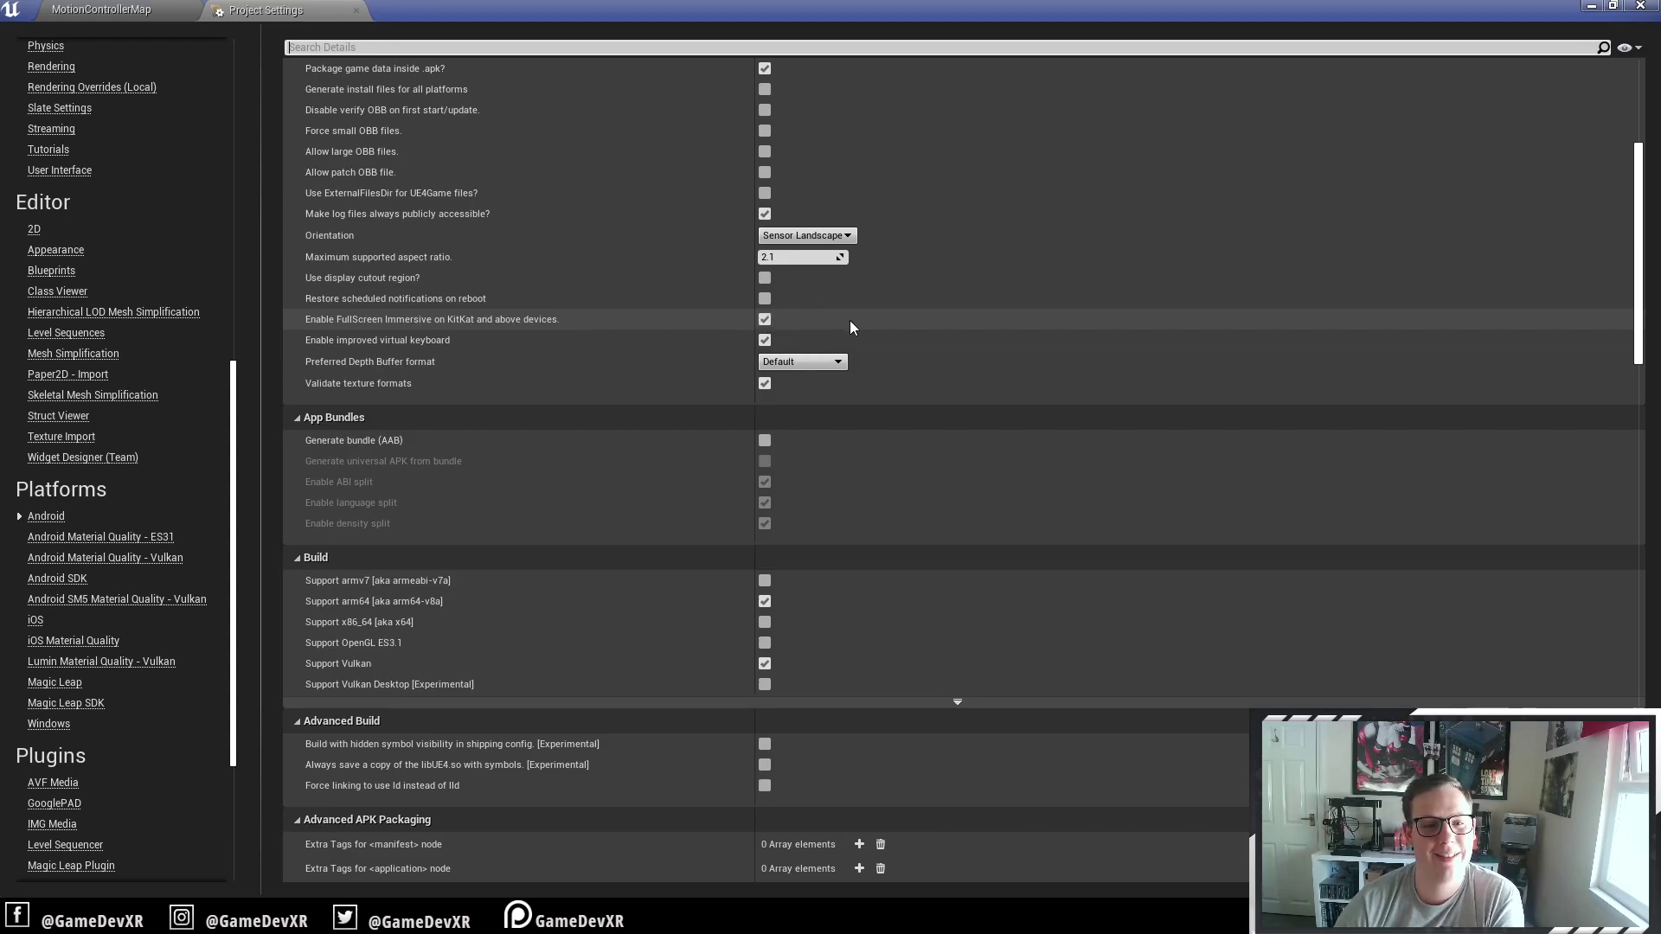
{"action": "scroll", "coordinate": [868, 314], "scroll_direction": "down", "scroll_amount": 4}
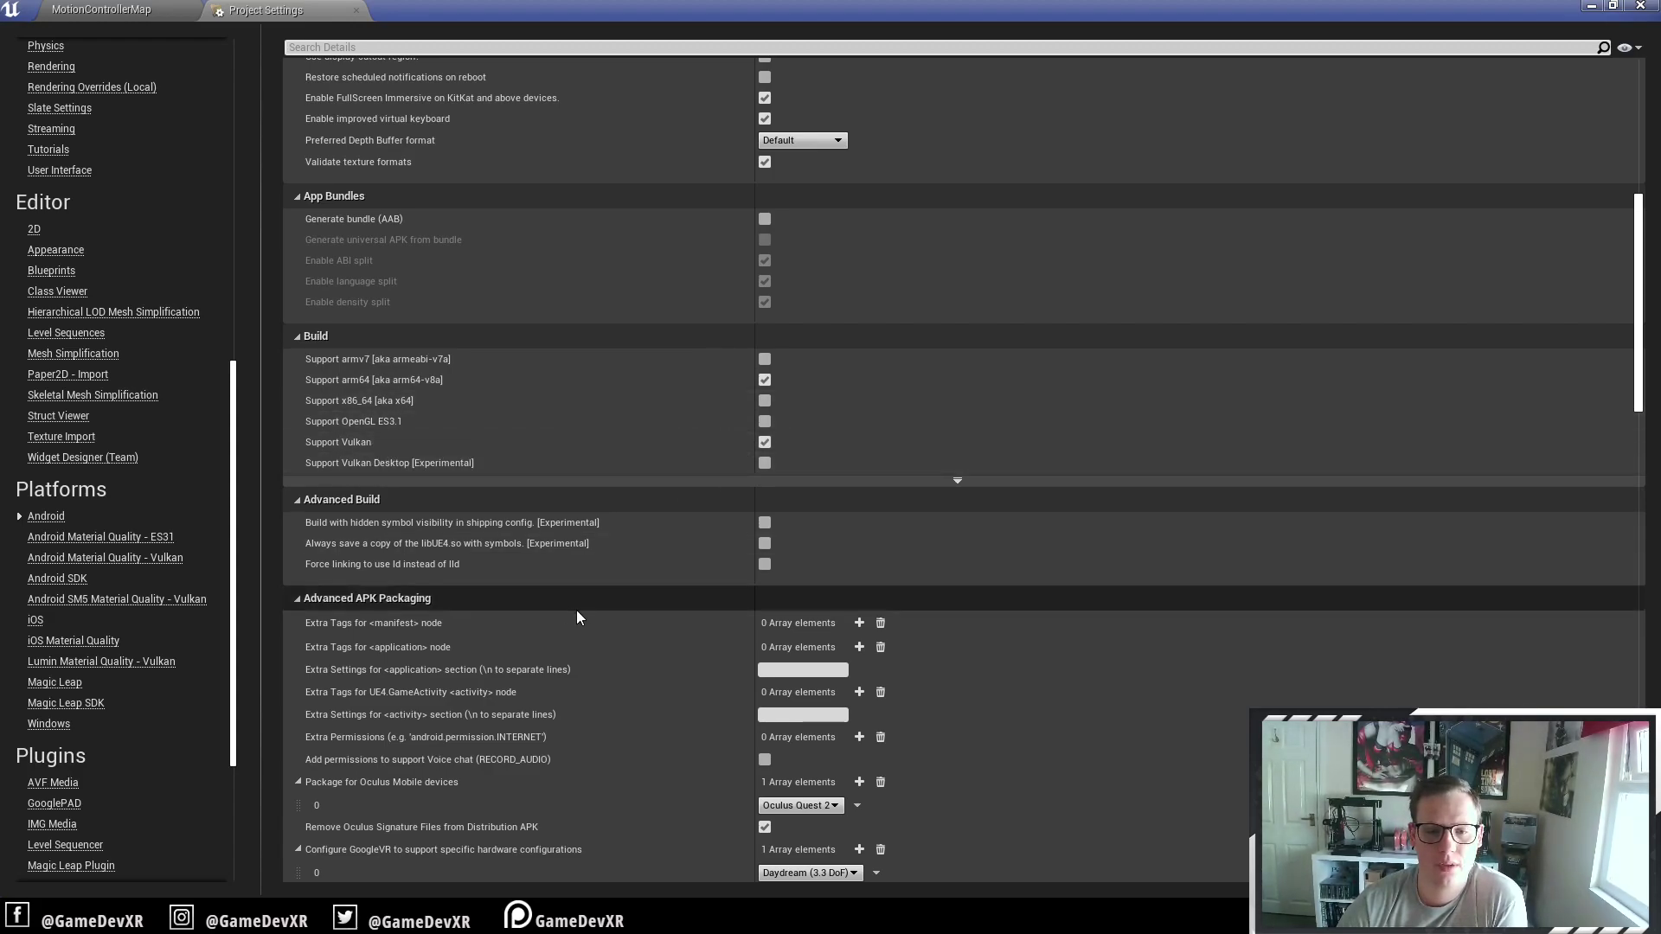
{"action": "scroll", "coordinate": [641, 626], "scroll_direction": "down", "scroll_amount": 4}
{"action": "scroll", "coordinate": [641, 626], "scroll_direction": "down", "scroll_amount": 3}
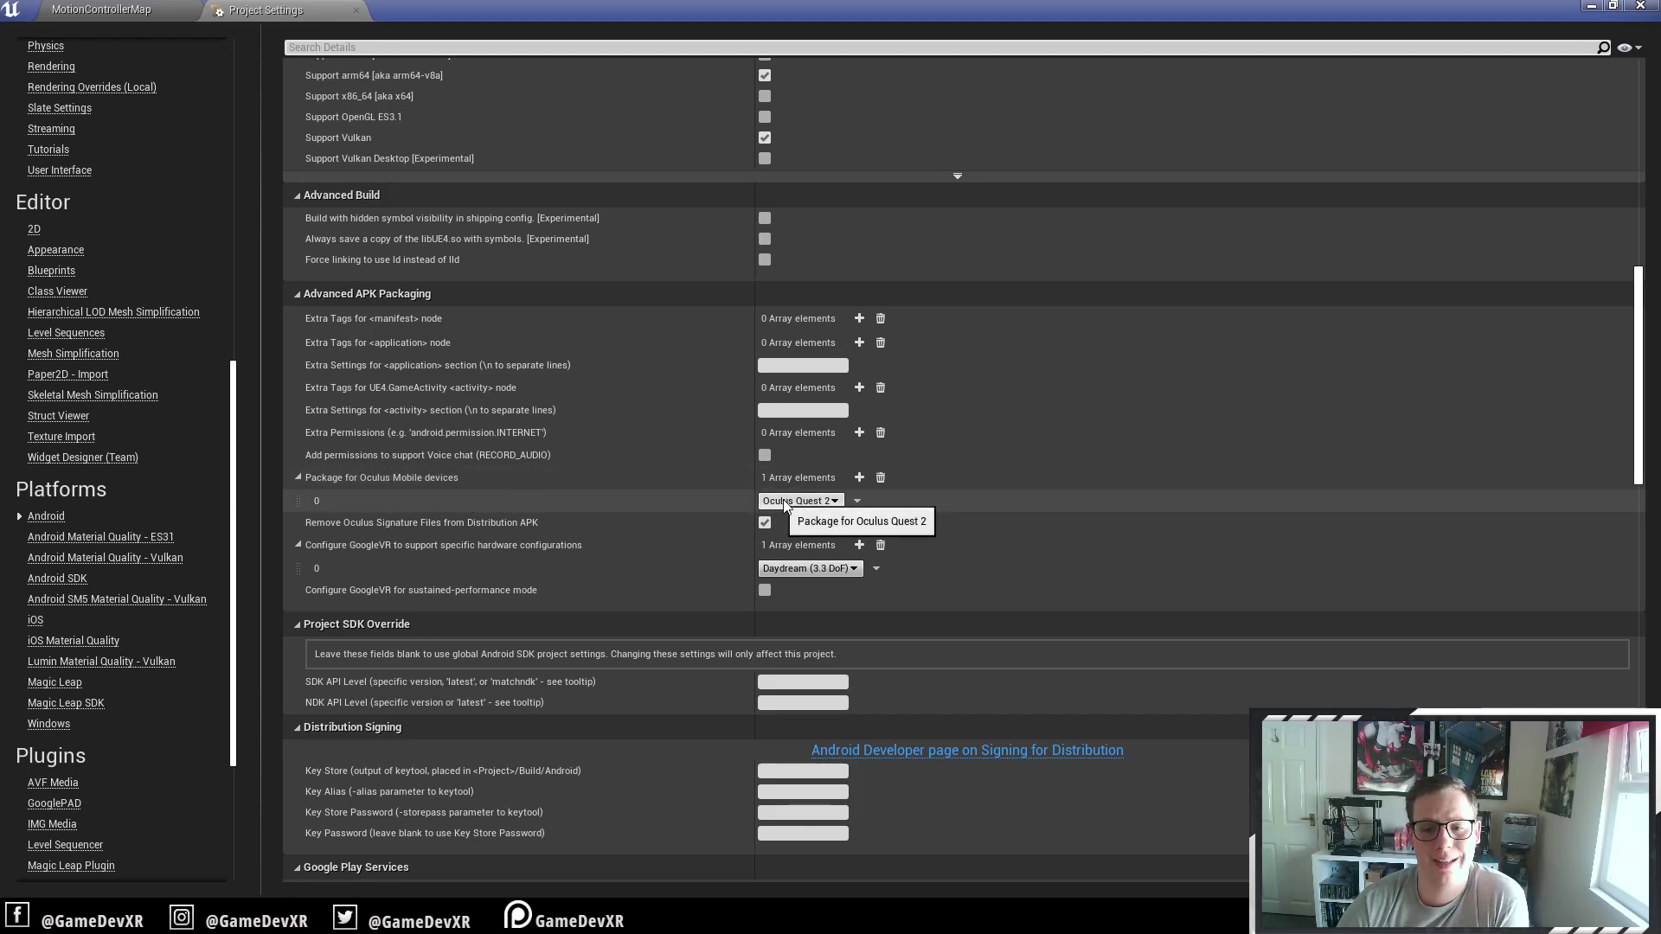
{"action": "left_click", "coordinate": [833, 502]}
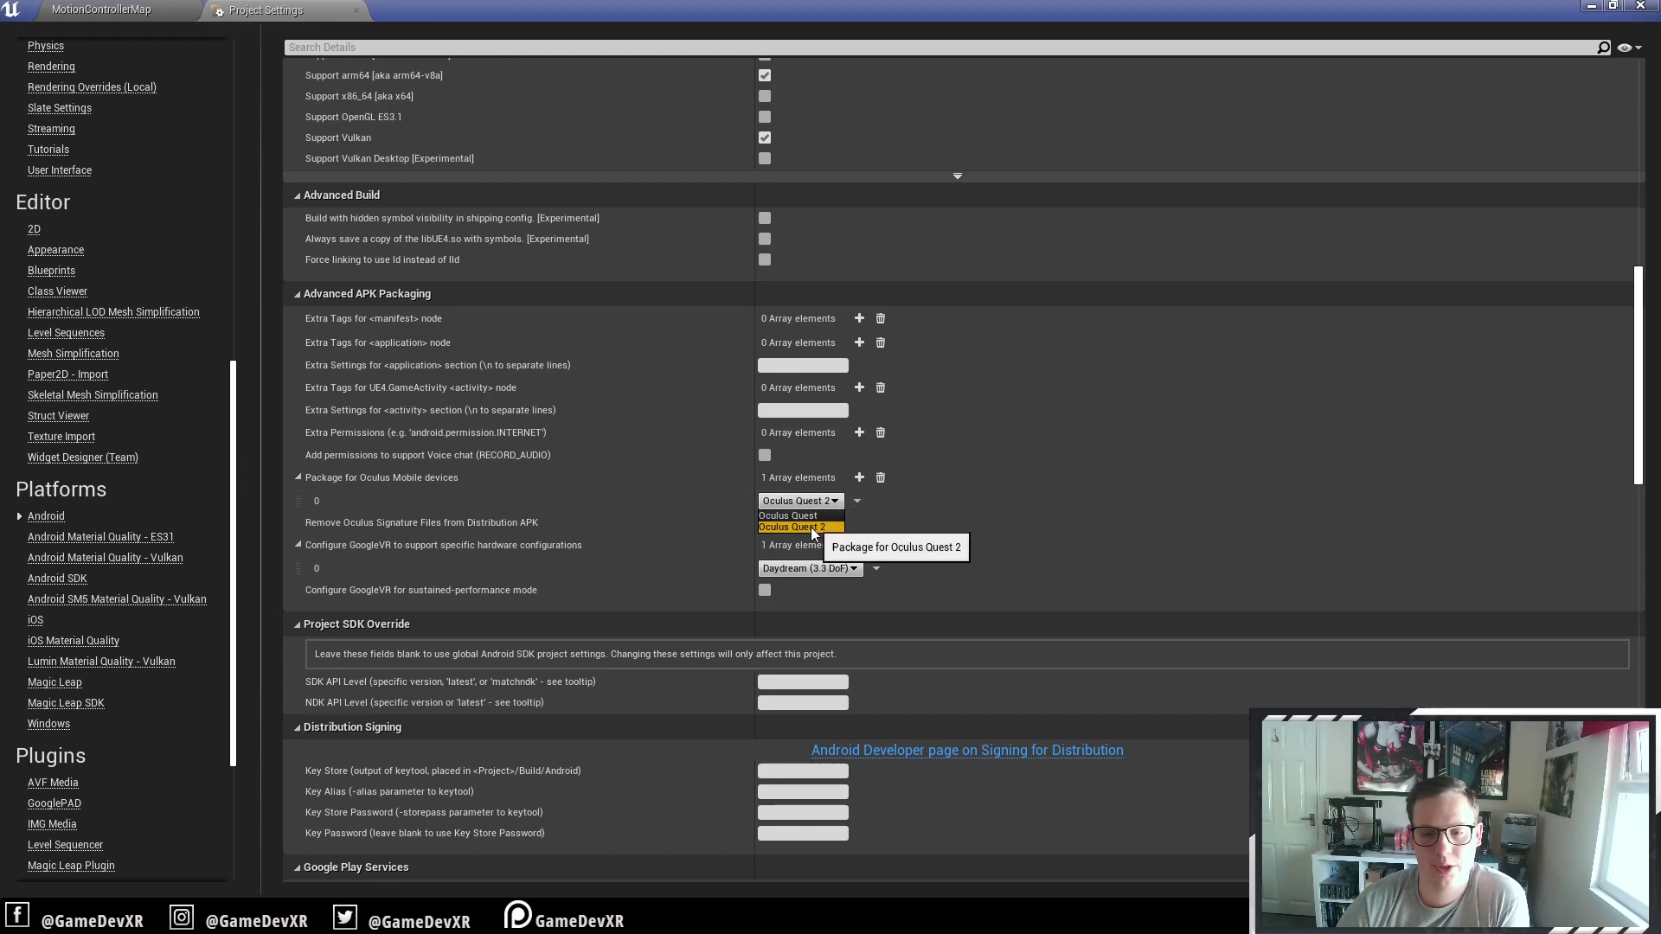
{"action": "left_click", "coordinate": [832, 526]}
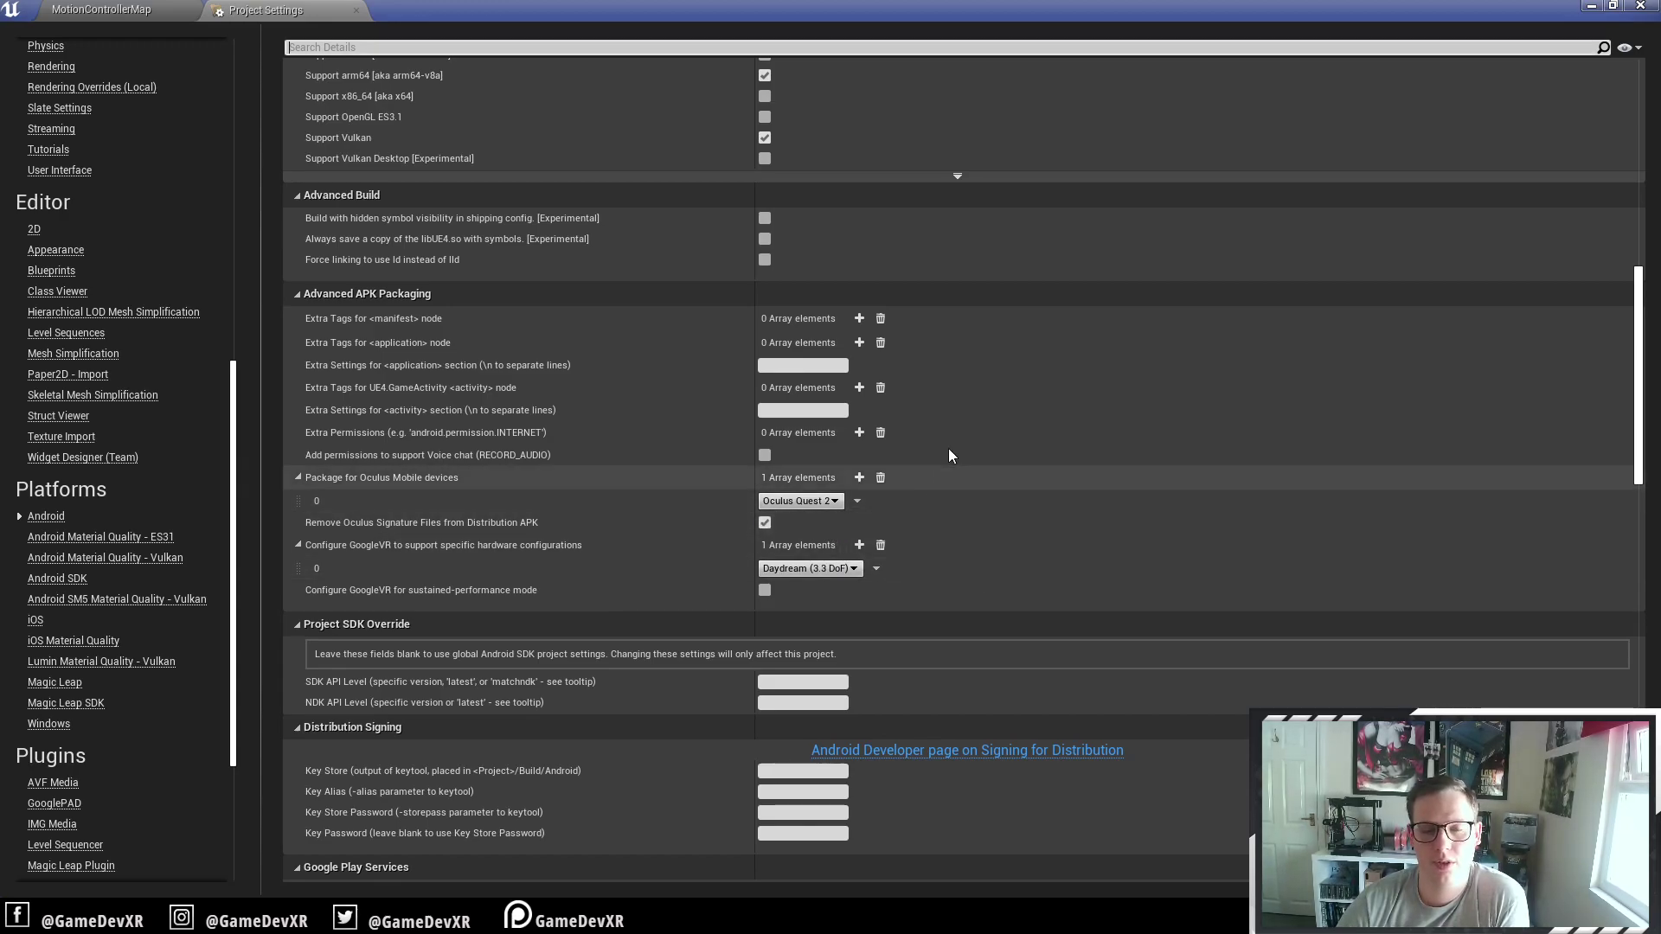